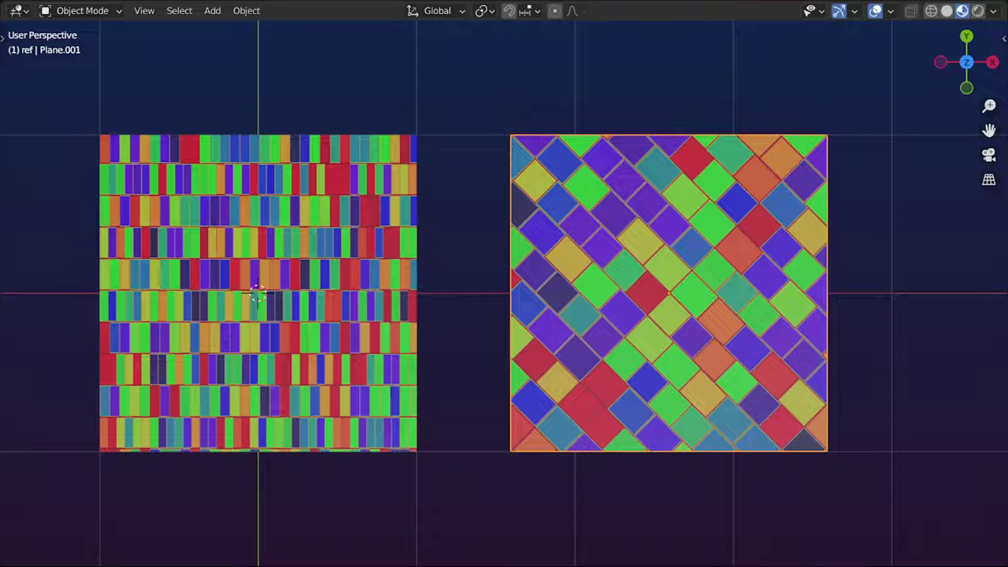
Step: Return to the full layout and add a plane at the origin of the empty scene
{"action": "left_click", "coordinate": [651, 520]}
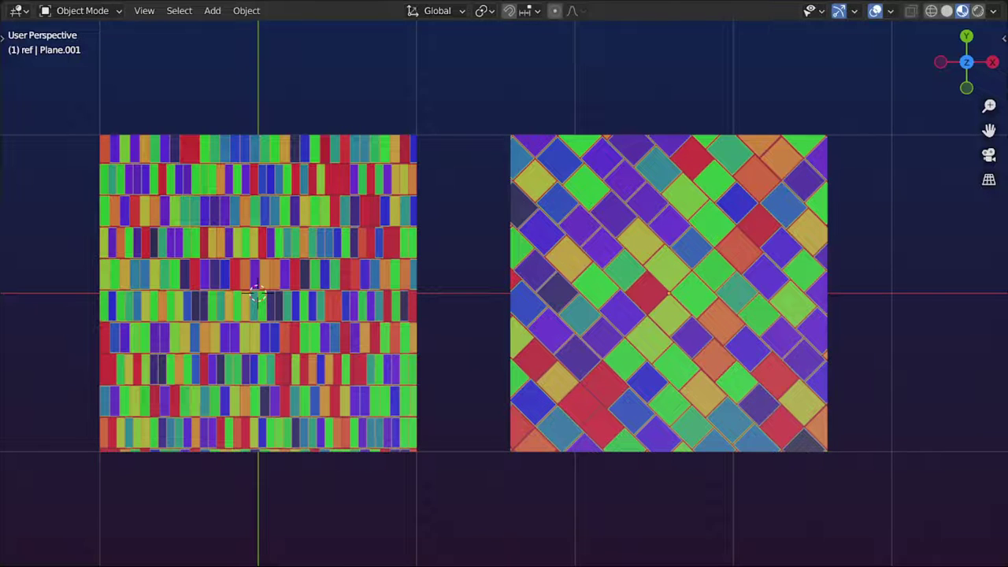
{"action": "key", "text": "ctrl+F10"}
{"action": "middle_click_drag", "start_coordinate": [489, 274], "coordinate": [502, 275]}
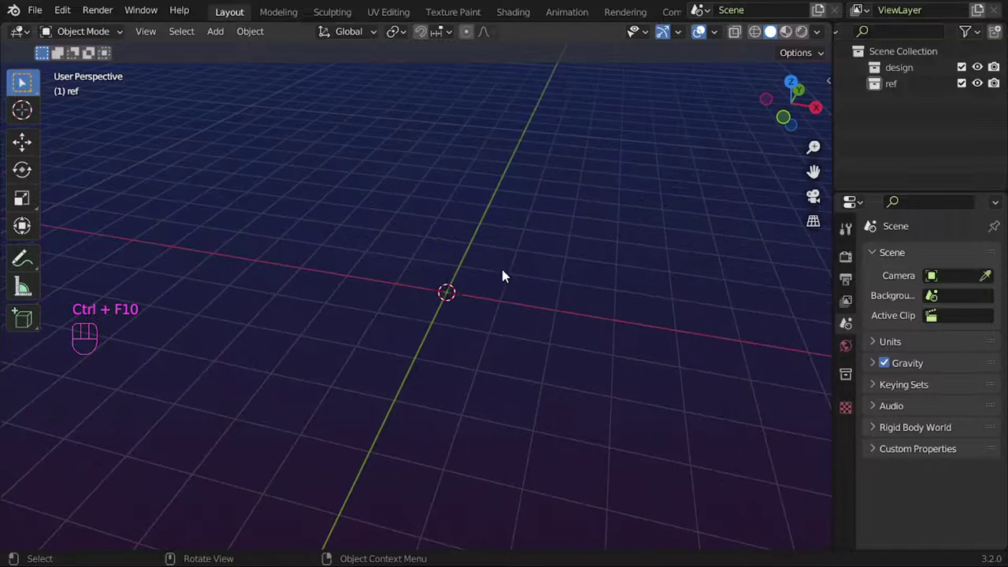
{"action": "key", "text": "shift+a"}
{"action": "left_click", "coordinate": [528, 238]}
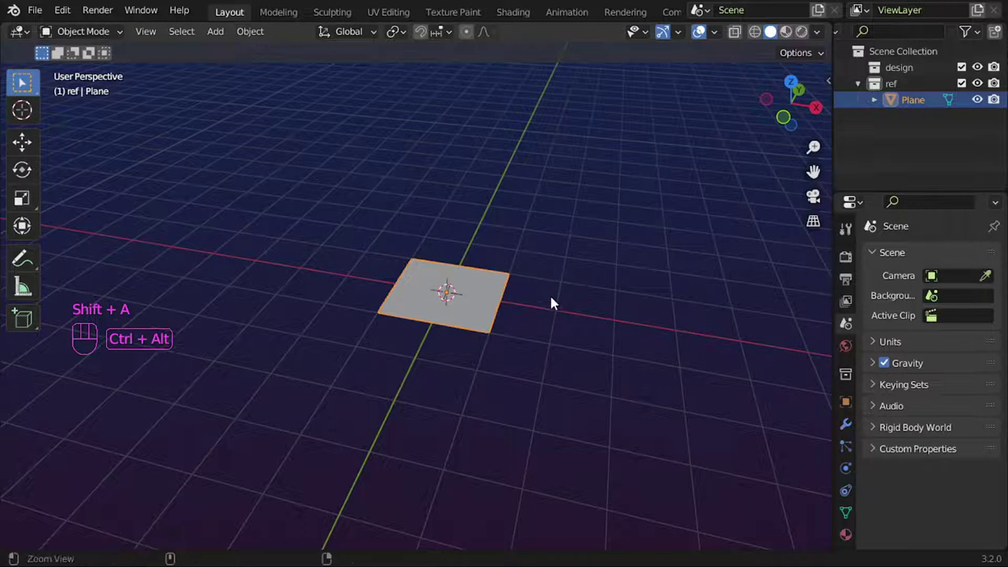
{"action": "scroll", "coordinate": [551, 304], "scroll_direction": "up", "scroll_amount": 3}
{"action": "scroll", "coordinate": [558, 228], "scroll_direction": "down", "scroll_amount": 1}
{"action": "scroll", "coordinate": [580, 263], "scroll_direction": "down", "scroll_amount": 2}
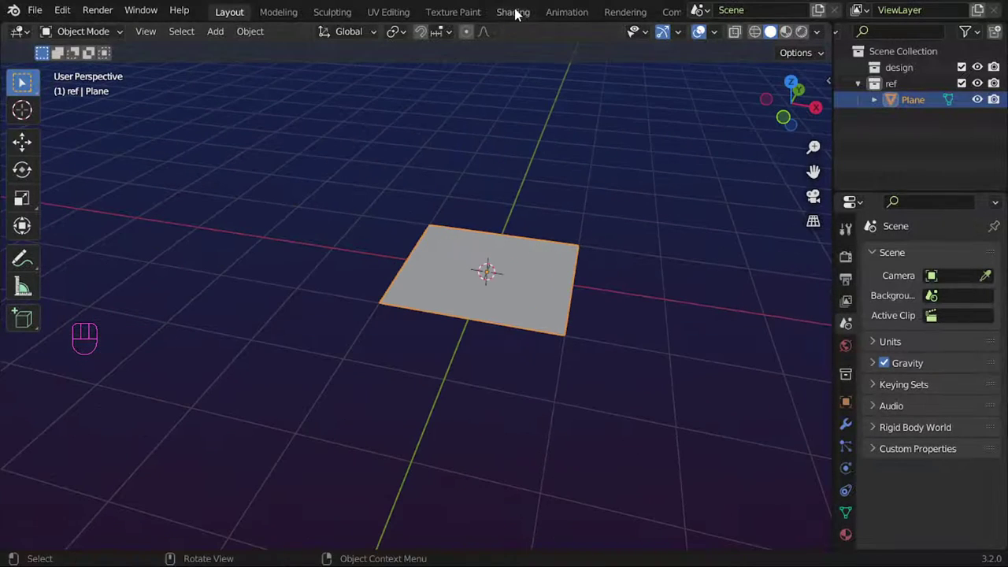
Step: Split the 3D view into top and bottom areas and give the plane a new material
{"action": "left_click_drag", "start_coordinate": [827, 25], "coordinate": [792, 277]}
{"action": "scroll", "coordinate": [662, 189], "scroll_direction": "up", "scroll_amount": 2}
{"action": "left_click", "coordinate": [846, 534]}
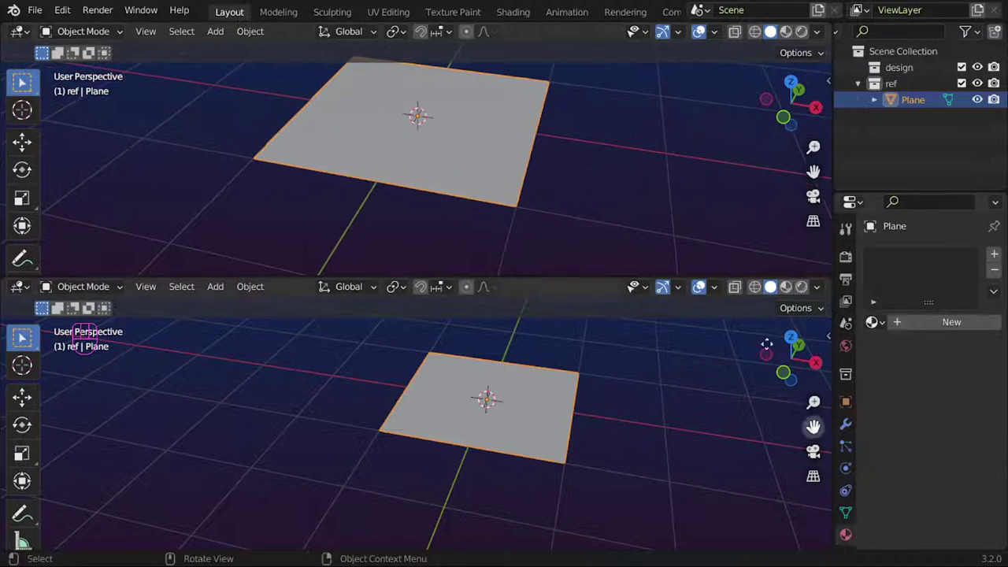
{"action": "left_click", "coordinate": [926, 322]}
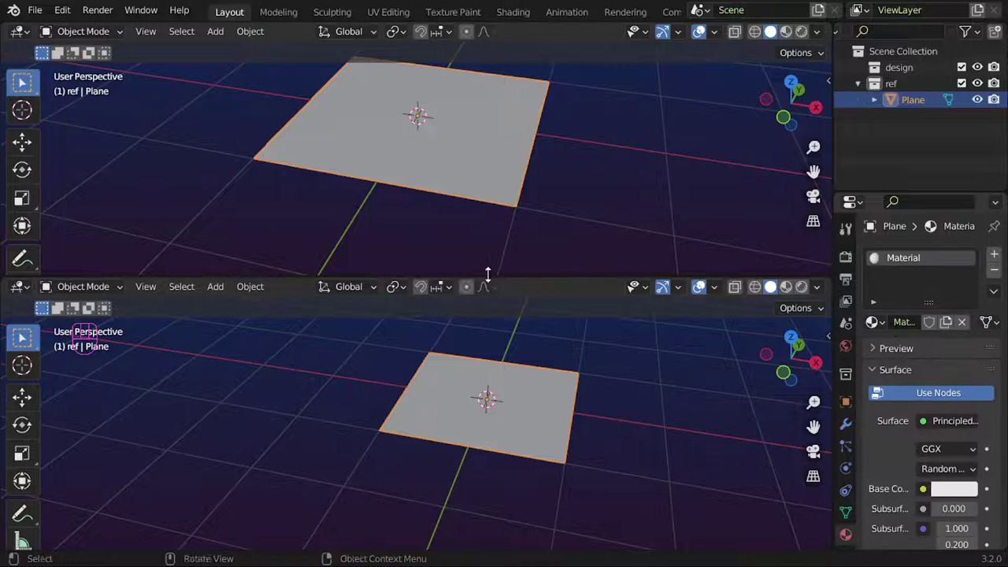
{"action": "left_click_drag", "start_coordinate": [508, 275], "coordinate": [508, 326]}
Step: Turn the upper area into the Shader Editor showing the plane's material nodes
{"action": "left_click", "coordinate": [19, 31]}
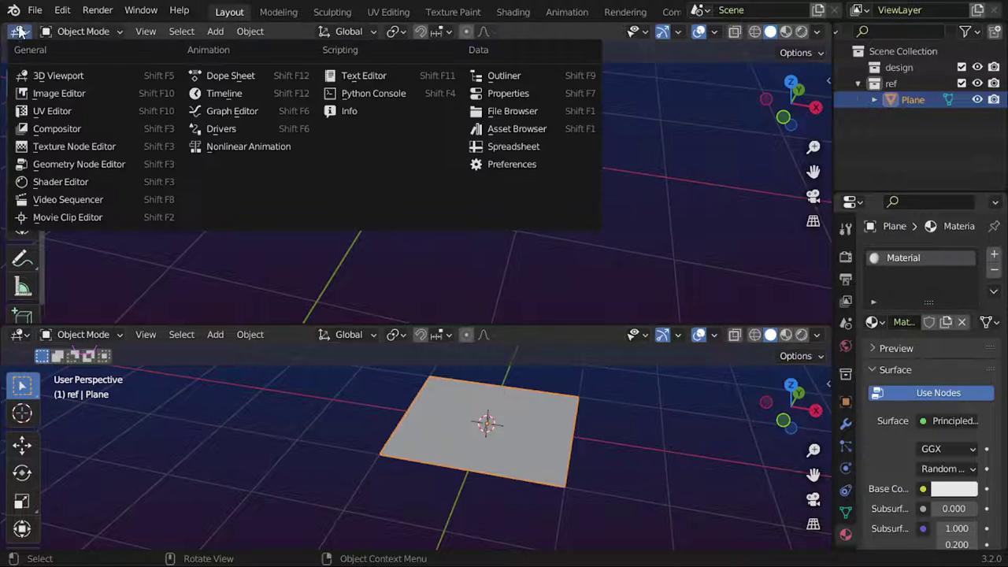
{"action": "left_click", "coordinate": [100, 189]}
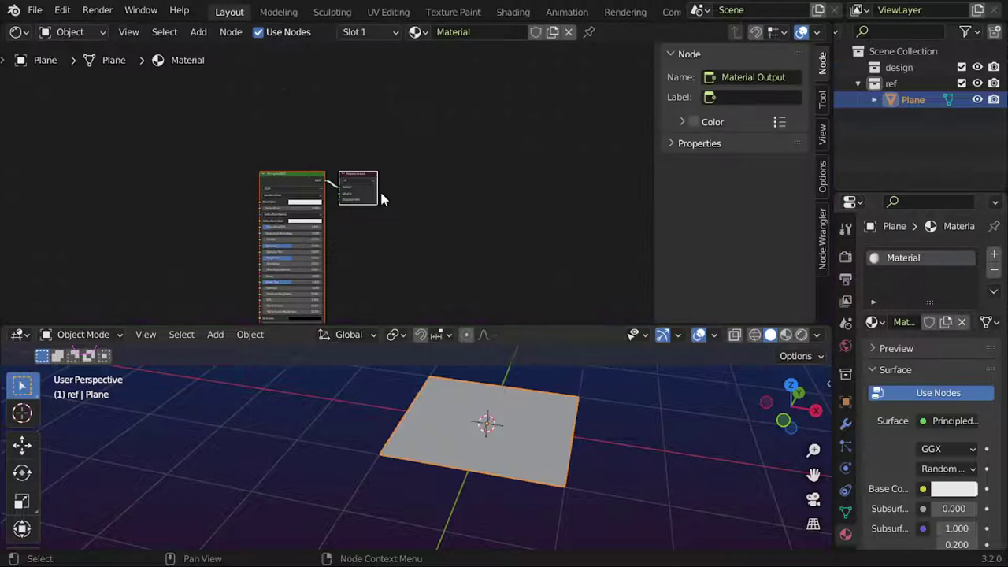
{"action": "middle_click_drag", "start_coordinate": [409, 225], "coordinate": [483, 154]}
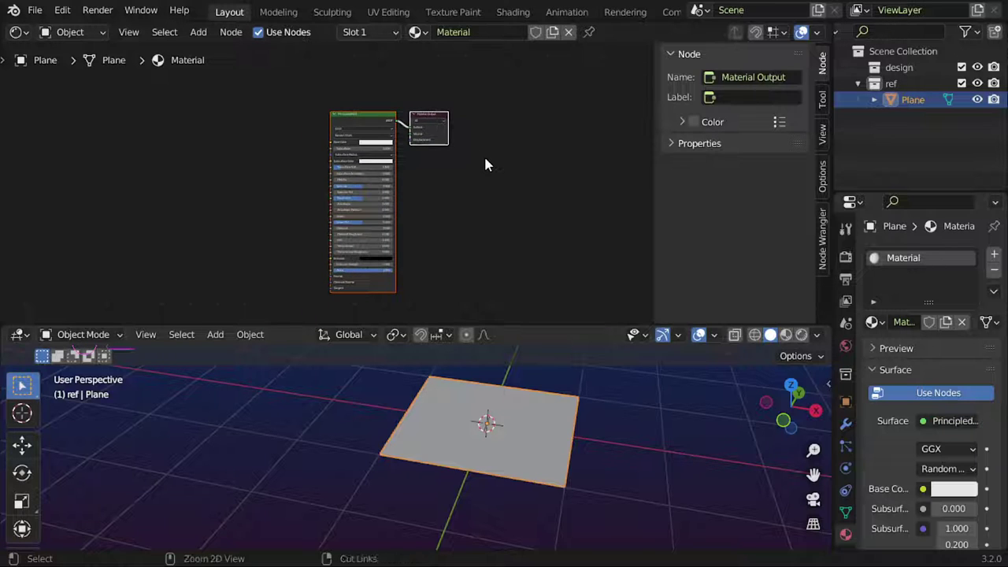
{"action": "key", "text": "n"}
Step: Rename the material to 'brick' and enlarge the Principled BSDF node view
{"action": "double_click", "coordinate": [465, 32]}
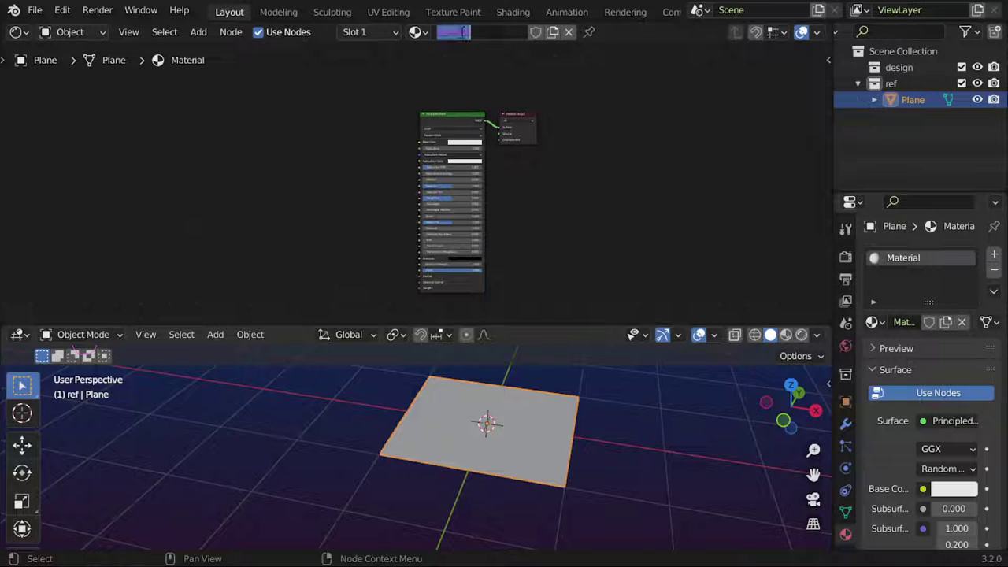
{"action": "type", "text": "brick"}
{"action": "key", "text": "Return"}
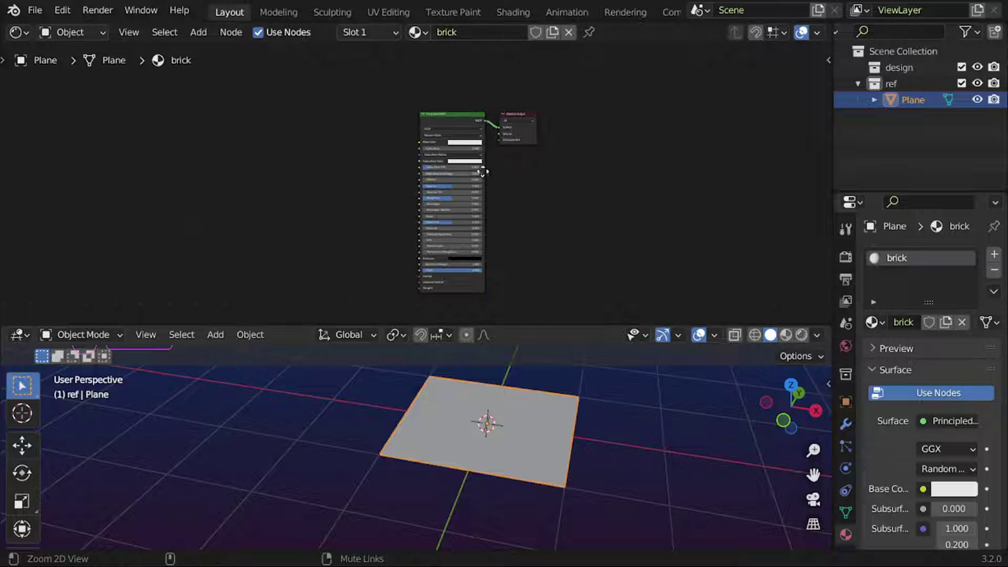
{"action": "mouse_move", "coordinate": [484, 171]}
{"action": "middle_mouse_down", "text": "ctrl"}
{"action": "mouse_move", "coordinate": [510, 178]}
{"action": "mouse_move", "coordinate": [586, 139]}
{"action": "mouse_move", "coordinate": [614, 146]}
{"action": "mouse_move", "coordinate": [586, 169]}
{"action": "middle_mouse_up", "text": "ctrl"}
{"action": "left_click_drag", "start_coordinate": [573, 322], "coordinate": [575, 346]}
Step: Switch the lower 3D view to top view with the plane centred
{"action": "key", "text": "KP_7"}
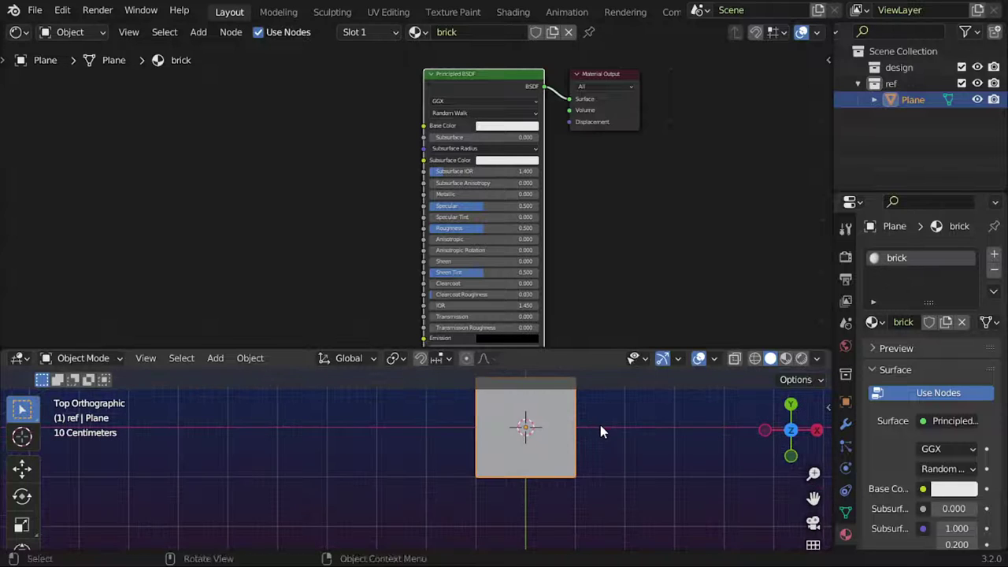
{"action": "mouse_move", "coordinate": [601, 431]}
{"action": "middle_mouse_down", "text": "shift"}
{"action": "mouse_move", "coordinate": [573, 489]}
{"action": "mouse_move", "coordinate": [554, 441]}
{"action": "middle_mouse_up", "text": "shift"}
{"action": "scroll", "coordinate": [586, 461], "scroll_direction": "up", "scroll_amount": 3}
{"action": "scroll", "coordinate": [561, 457], "scroll_direction": "down", "scroll_amount": 2}
{"action": "scroll", "coordinate": [611, 442], "scroll_direction": "up", "scroll_amount": 1}
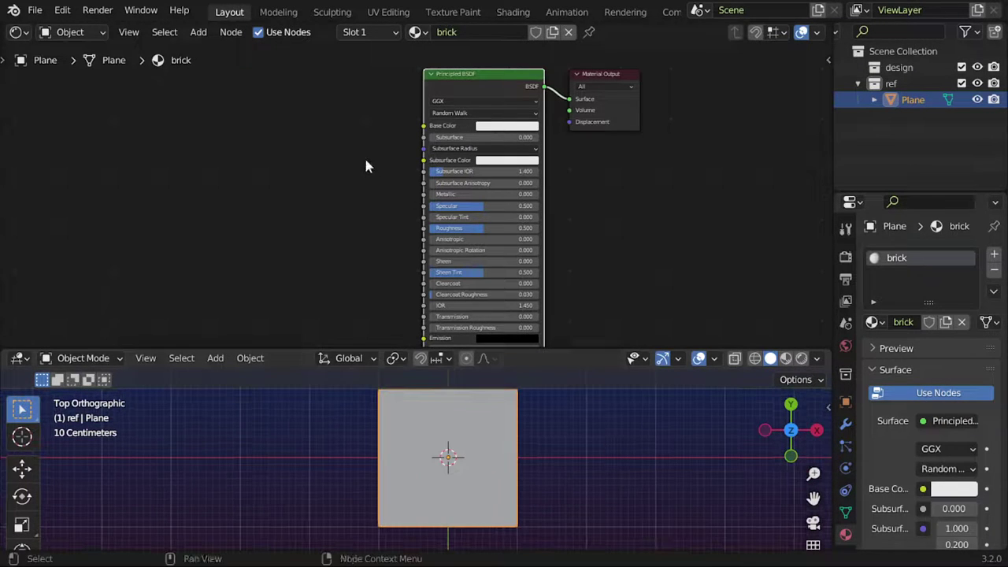
{"action": "middle_click_drag", "start_coordinate": [366, 166], "coordinate": [398, 149]}
{"action": "key", "text": "shift+a"}
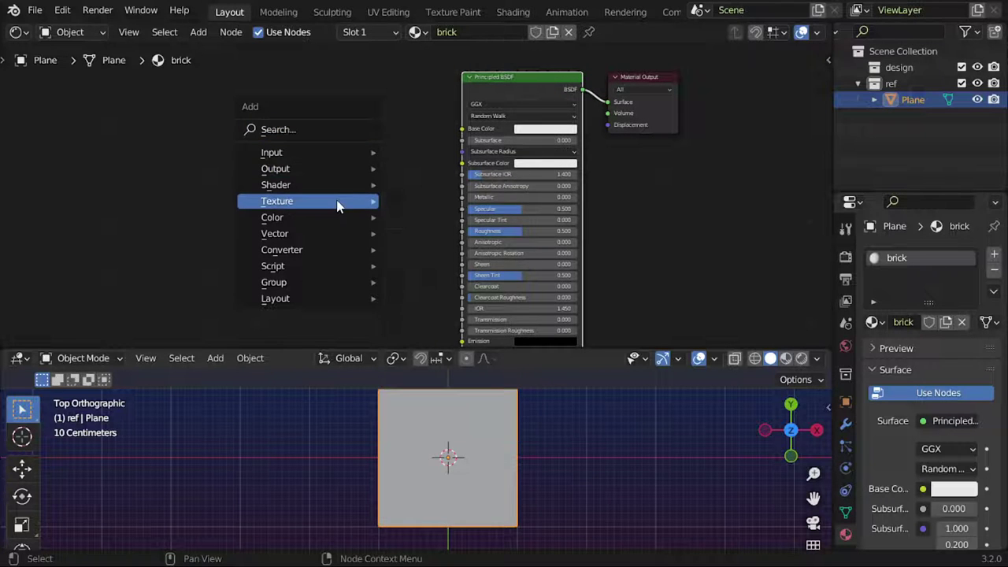
Step: Add a Brick Texture node and connect its Color to the Principled BSDF Base Color
{"action": "mouse_move", "coordinate": [307, 200]}
{"action": "left_click", "coordinate": [420, 238]}
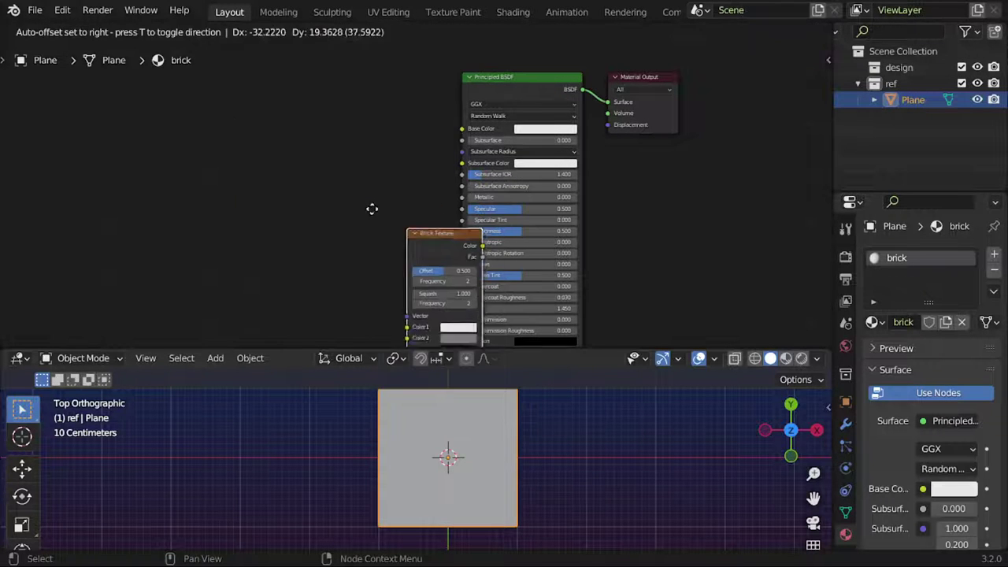
{"action": "left_click", "coordinate": [264, 106]}
{"action": "left_click_drag", "start_coordinate": [337, 126], "coordinate": [462, 128]}
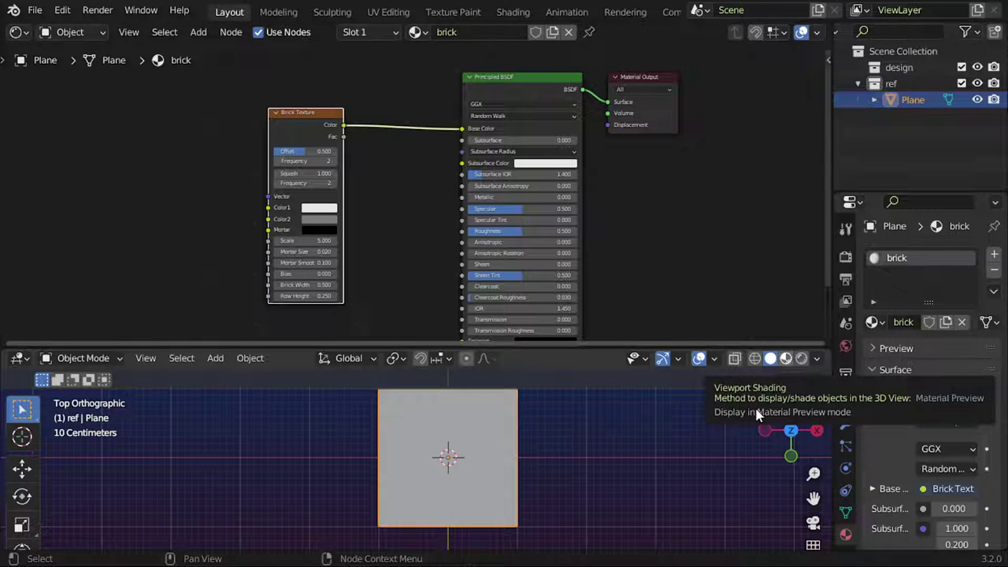
{"action": "scroll", "coordinate": [544, 445], "scroll_direction": "up", "scroll_amount": 3}
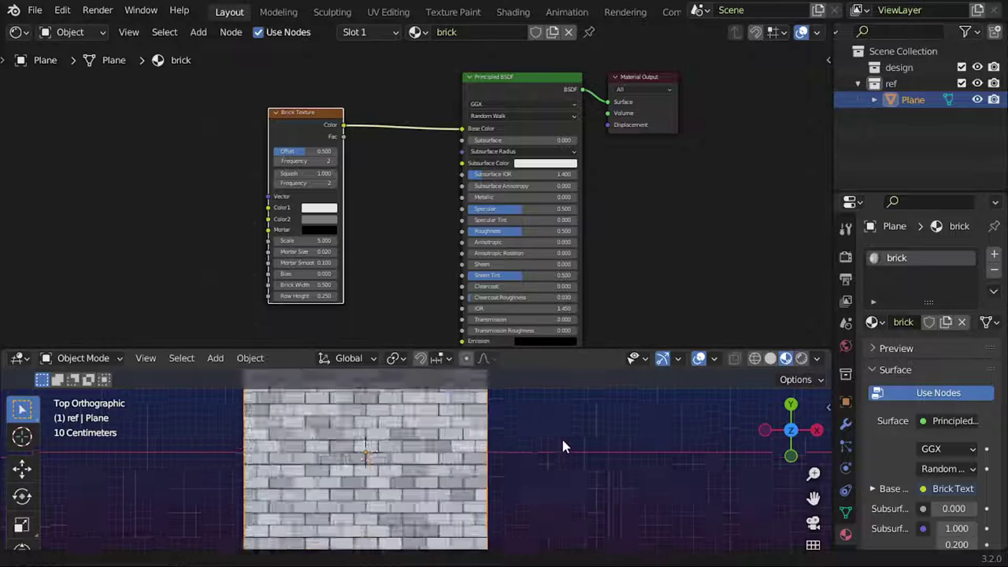
{"action": "scroll", "coordinate": [573, 453], "scroll_direction": "down", "scroll_amount": 2}
{"action": "key", "text": "KP_1"}
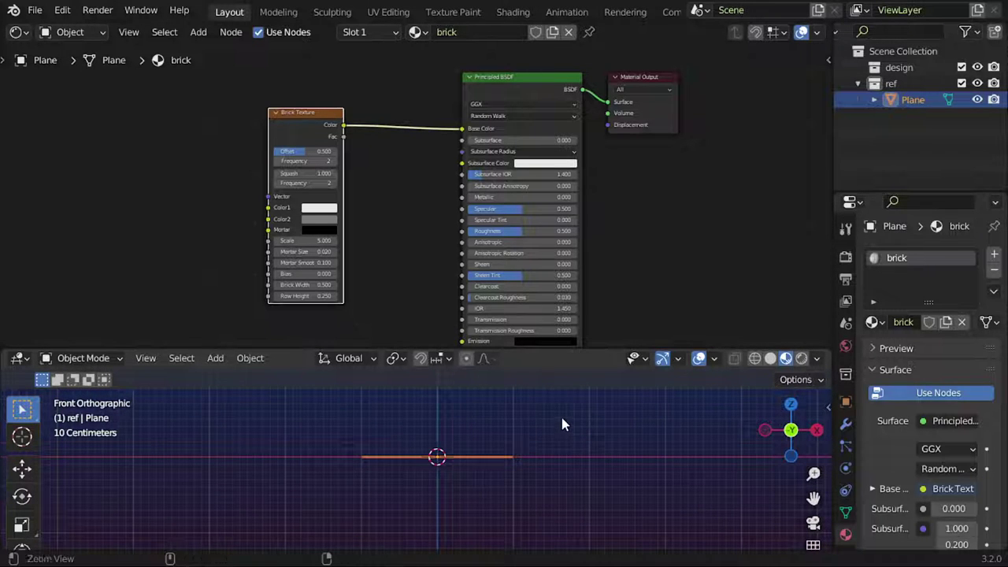
{"action": "scroll", "coordinate": [555, 449], "scroll_direction": "down", "scroll_amount": 3}
{"action": "key", "text": "shift+a"}
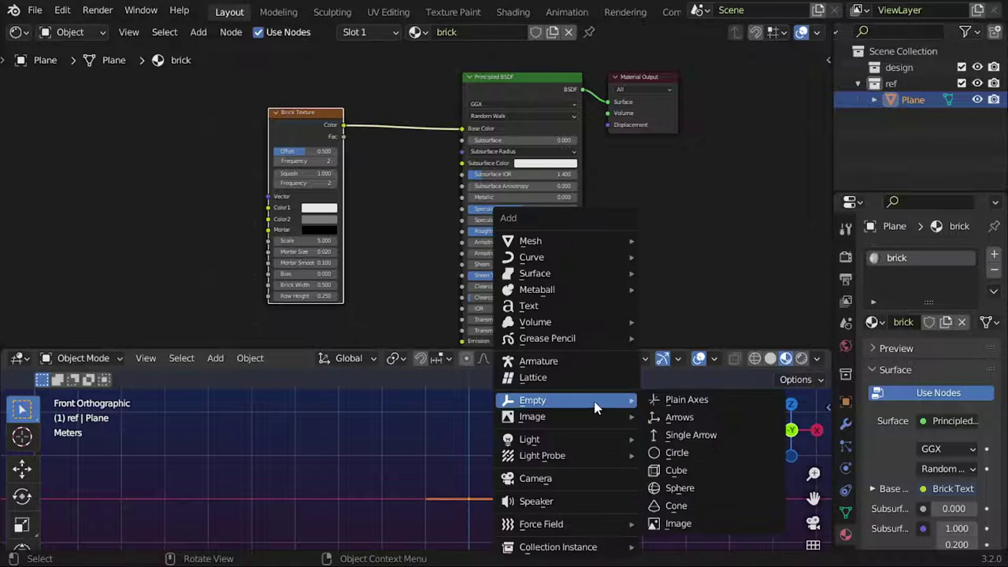
Step: Add a Sun light and tilt it diagonally by about 47°
{"action": "mouse_move", "coordinate": [529, 439]}
{"action": "left_click", "coordinate": [669, 459]}
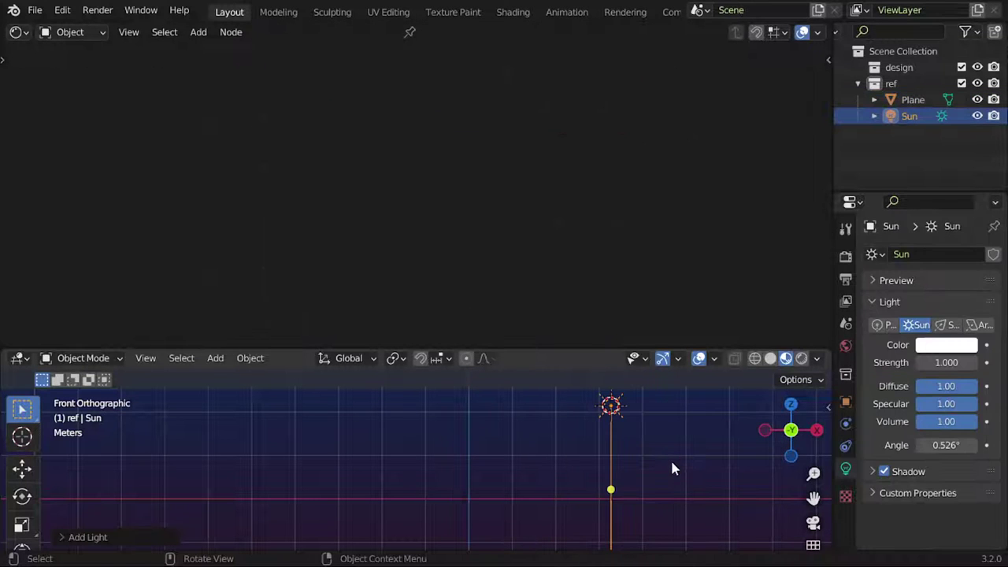
{"action": "key", "text": "t"}
{"action": "key", "text": "r"}
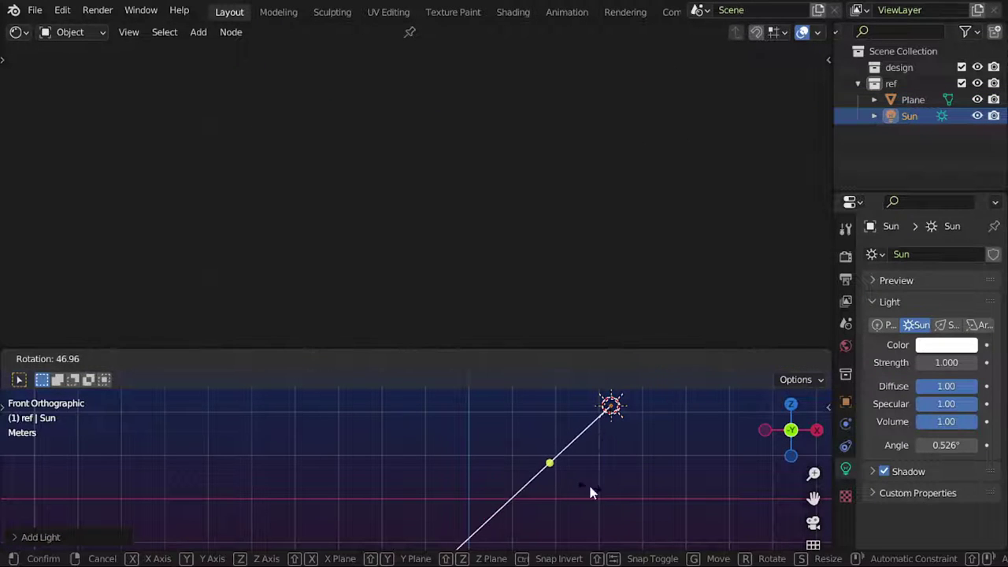
{"action": "left_click", "coordinate": [589, 485]}
Step: Raise the Sun strength to 3.690 and view the scene from the top in rendered shading
{"action": "left_click_drag", "start_coordinate": [947, 363], "coordinate": [976, 363]}
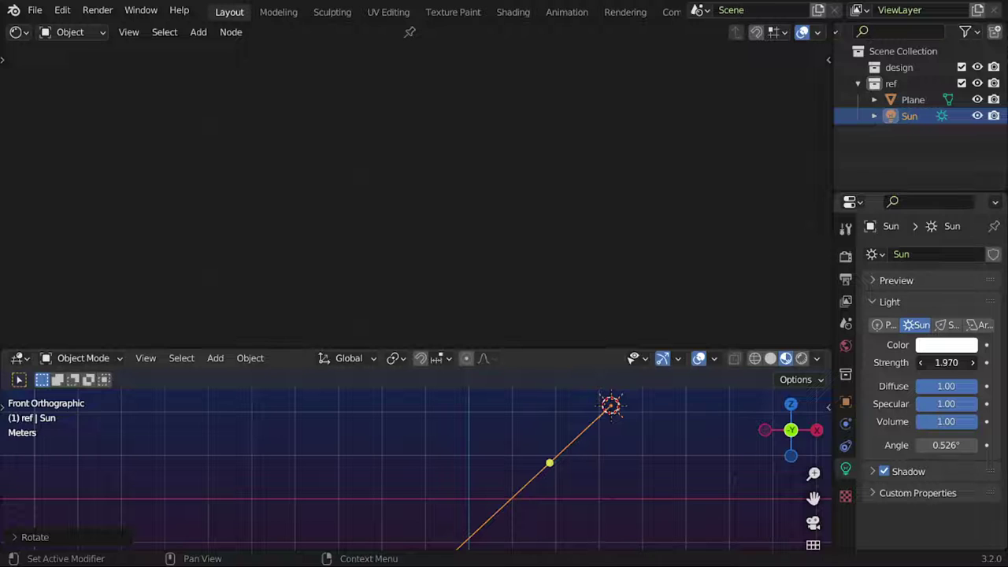
{"action": "key", "text": "KP_7"}
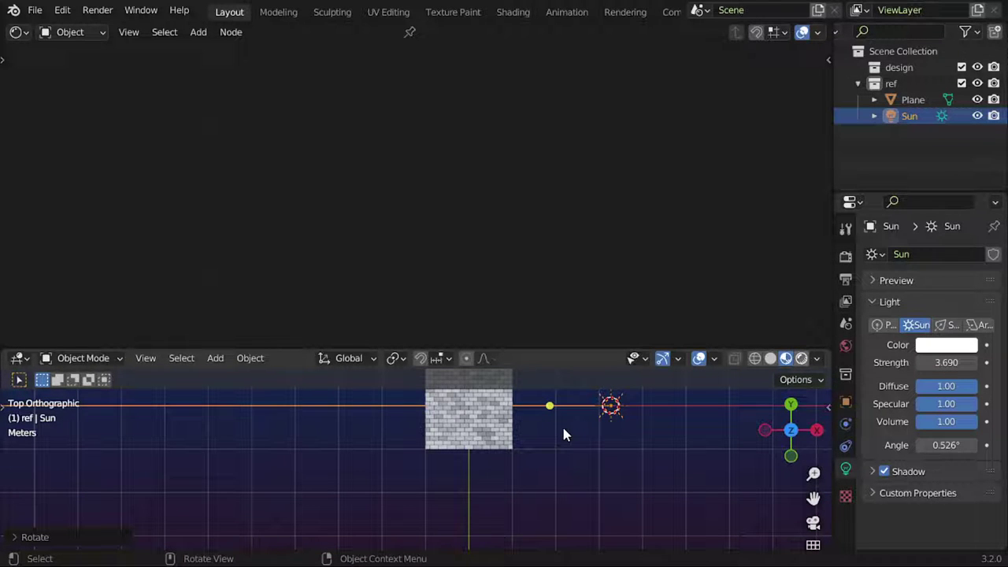
{"action": "key", "text": "ctrl+z"}
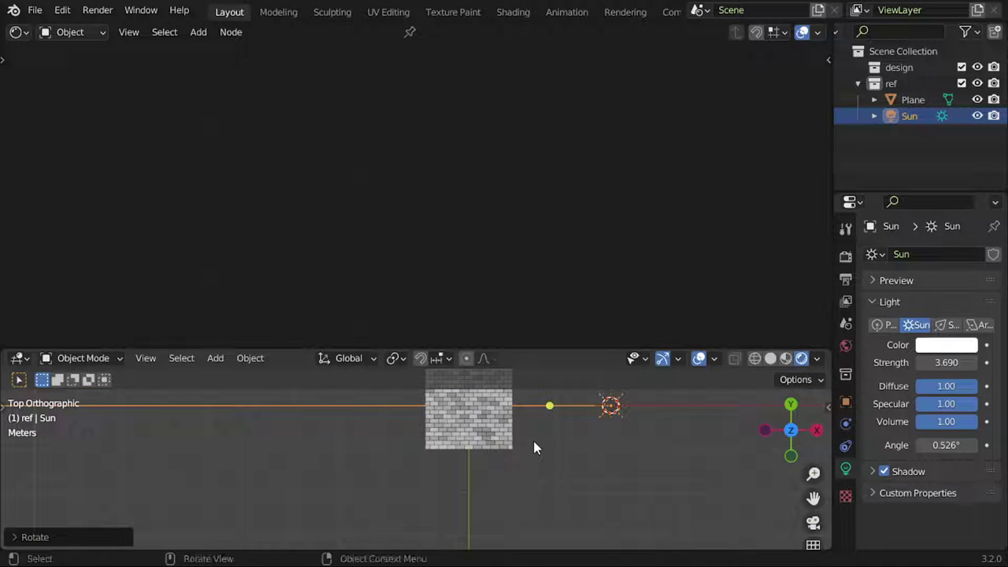
Step: Set the render engine to Cycles with GPU Compute as the device
{"action": "left_click", "coordinate": [845, 256]}
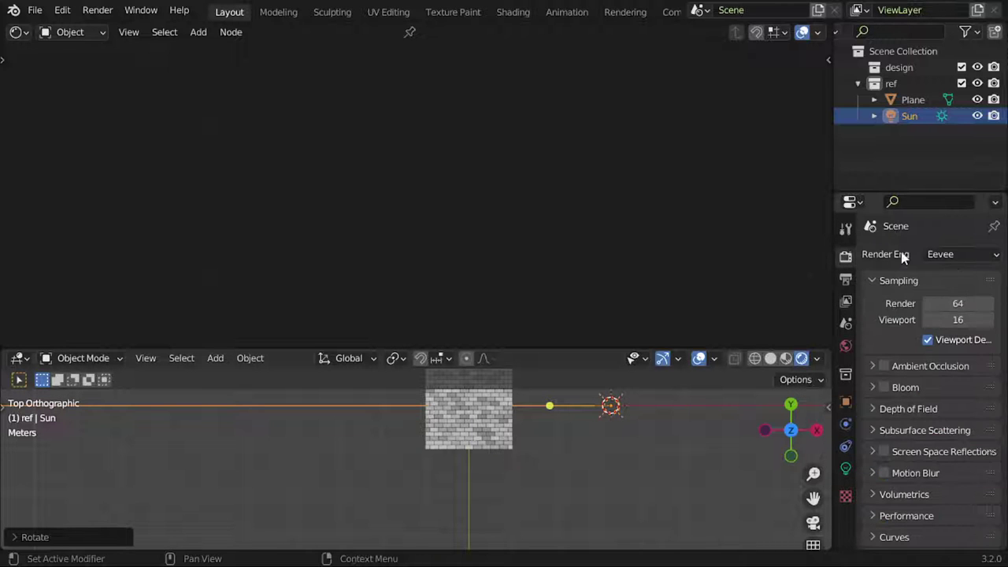
{"action": "left_click", "coordinate": [945, 255]}
{"action": "left_click", "coordinate": [945, 309]}
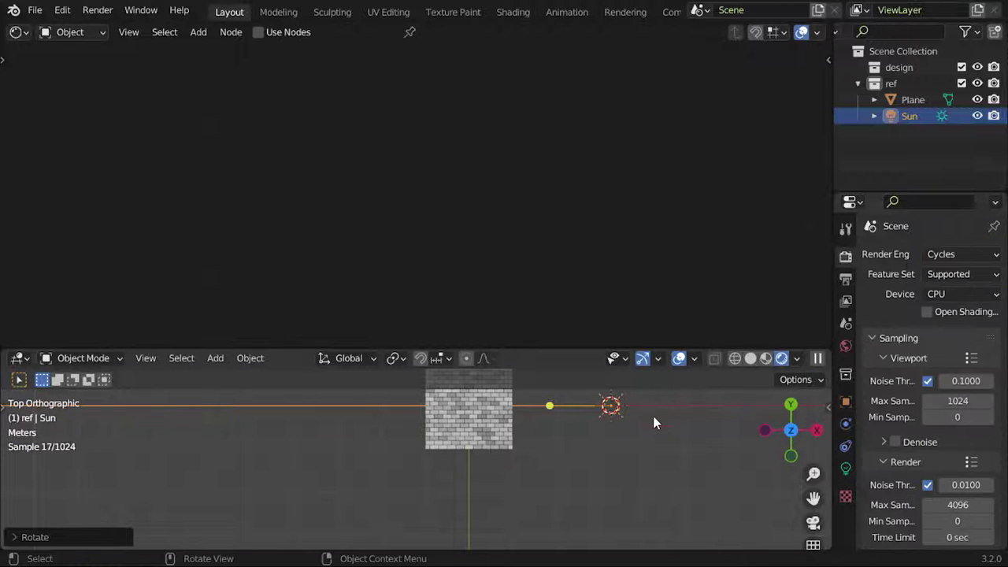
{"action": "left_click", "coordinate": [945, 294]}
{"action": "left_click", "coordinate": [941, 334]}
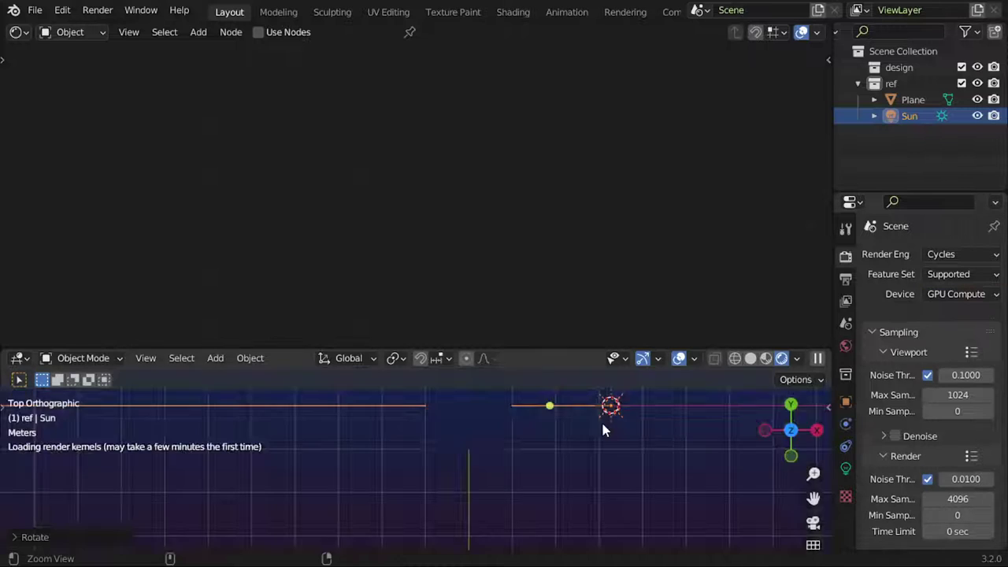
Step: Orbit to an angled view and select the brick plane so its nodes appear
{"action": "scroll", "coordinate": [565, 426], "scroll_direction": "up", "scroll_amount": 5}
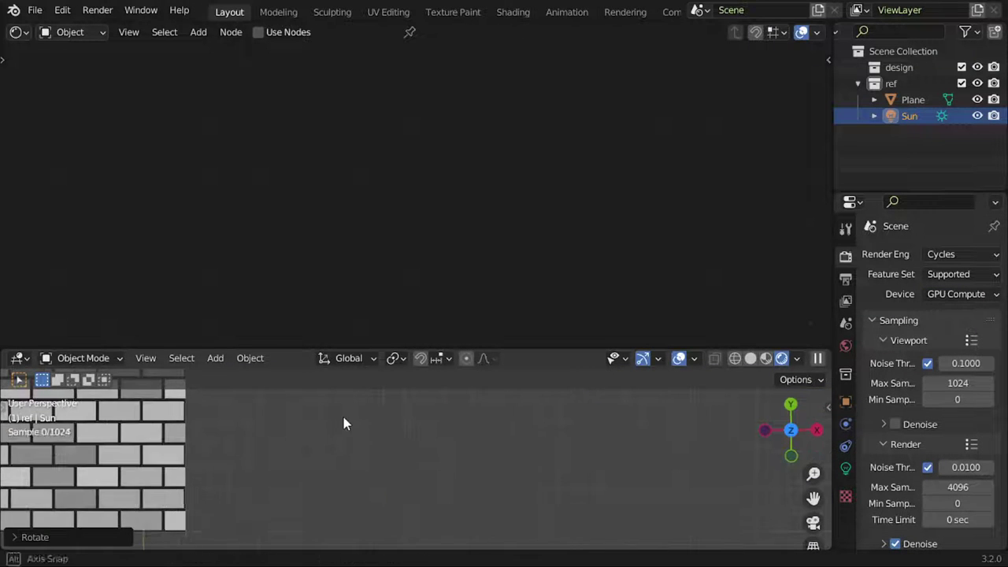
{"action": "mouse_move", "coordinate": [343, 417]}
{"action": "middle_mouse_down"}
{"action": "mouse_move", "coordinate": [395, 422]}
{"action": "mouse_move", "coordinate": [547, 498]}
{"action": "mouse_move", "coordinate": [518, 449]}
{"action": "mouse_move", "coordinate": [391, 395]}
{"action": "middle_mouse_up"}
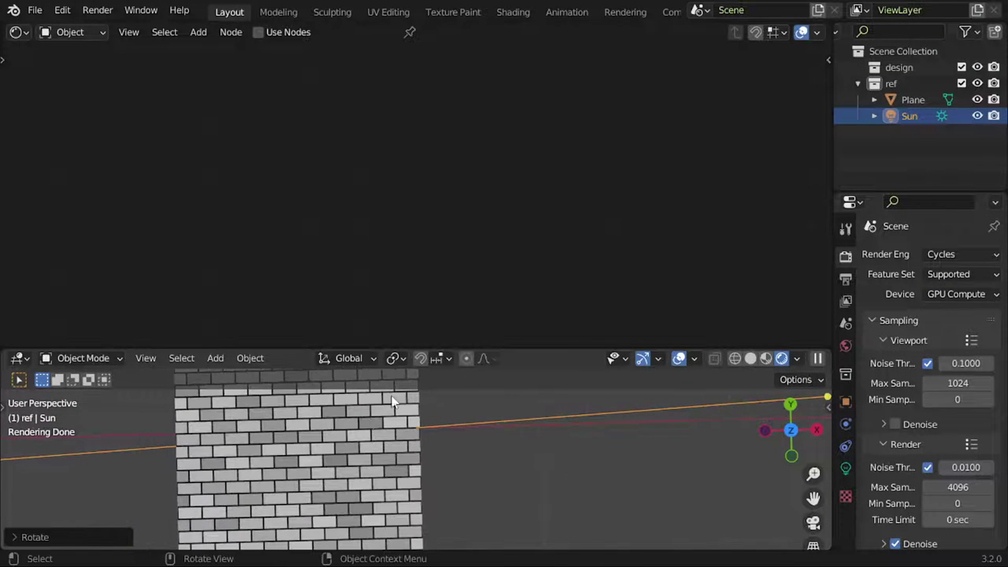
{"action": "left_click", "coordinate": [391, 396]}
{"action": "middle_click_drag", "start_coordinate": [463, 184], "coordinate": [545, 165]}
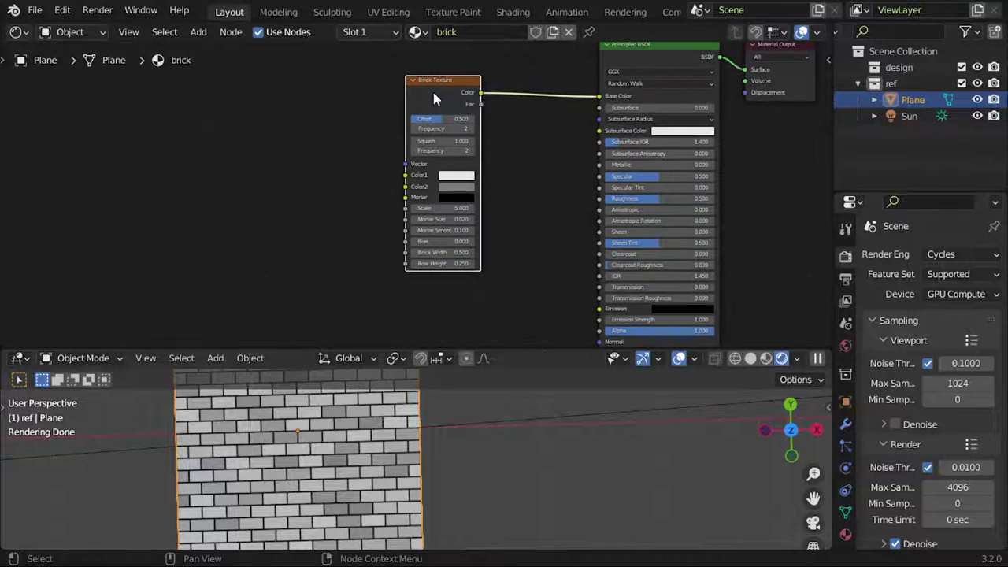
Step: Set the Brick Texture's Brick Width to 1.000 and Row Height to 1.000
{"action": "mouse_move", "coordinate": [491, 218]}
{"action": "middle_mouse_down", "text": "ctrl"}
{"action": "mouse_move", "coordinate": [504, 151]}
{"action": "mouse_move", "coordinate": [500, 108]}
{"action": "middle_mouse_up", "text": "ctrl"}
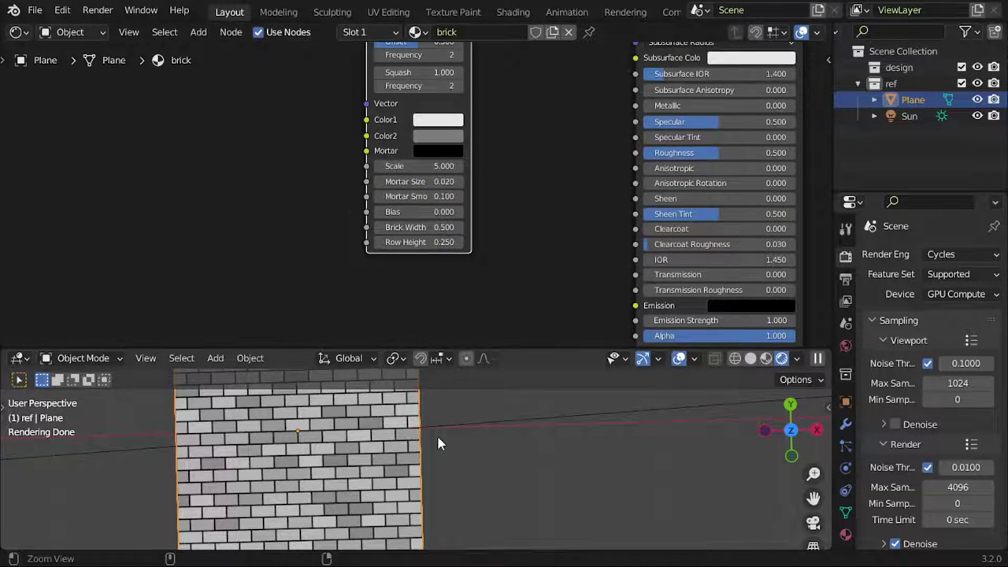
{"action": "scroll", "coordinate": [436, 441], "scroll_direction": "up", "scroll_amount": 2}
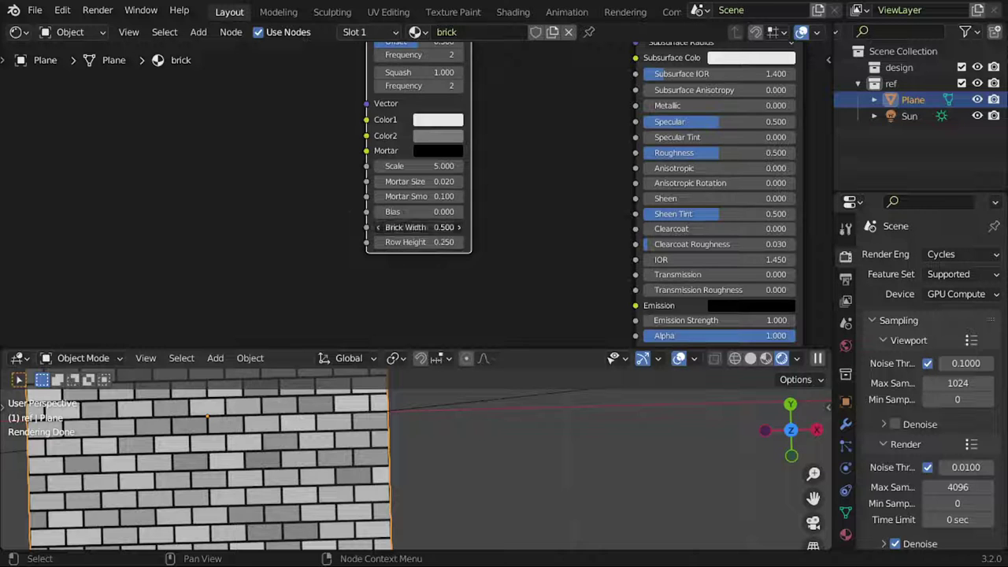
{"action": "left_click", "coordinate": [438, 227]}
{"action": "type", "text": "1"}
{"action": "key", "text": "Return"}
{"action": "left_click", "coordinate": [438, 242]}
{"action": "type", "text": "1"}
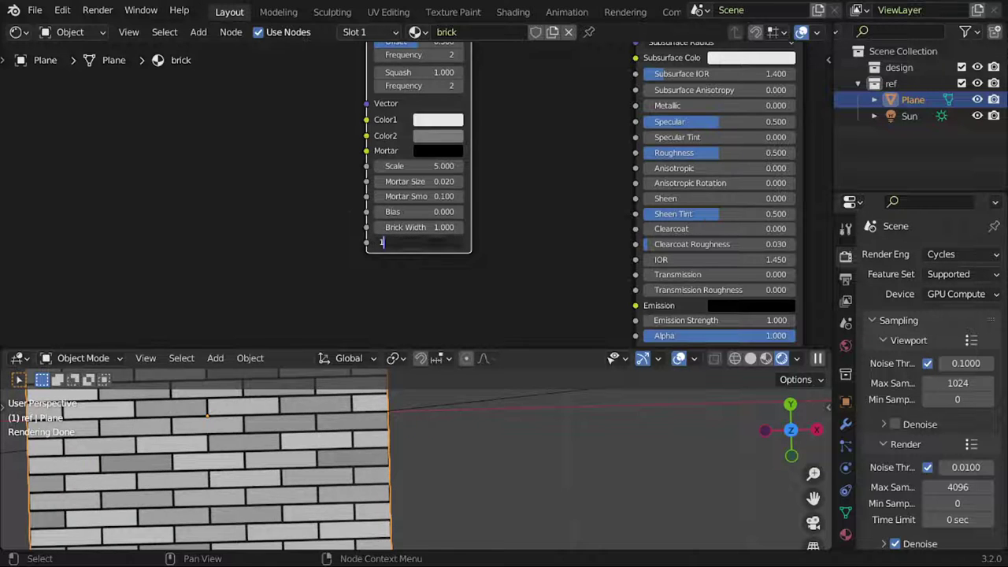
{"action": "key", "text": "Return"}
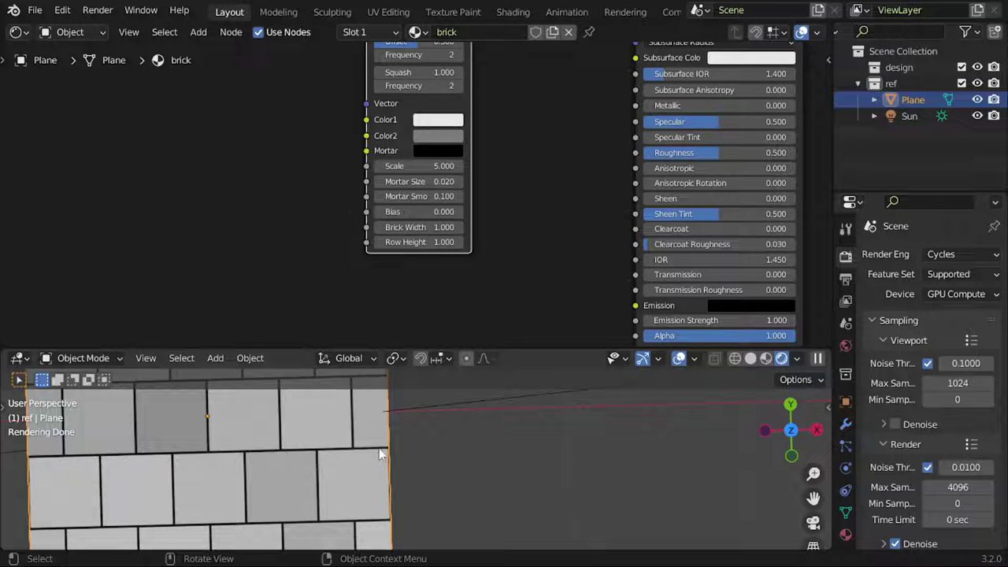
{"action": "mouse_move", "coordinate": [461, 297]}
{"action": "middle_mouse_down", "text": "ctrl"}
{"action": "mouse_move", "coordinate": [487, 227]}
{"action": "mouse_move", "coordinate": [481, 260]}
{"action": "middle_mouse_up", "text": "ctrl"}
{"action": "key", "text": "KP_7"}
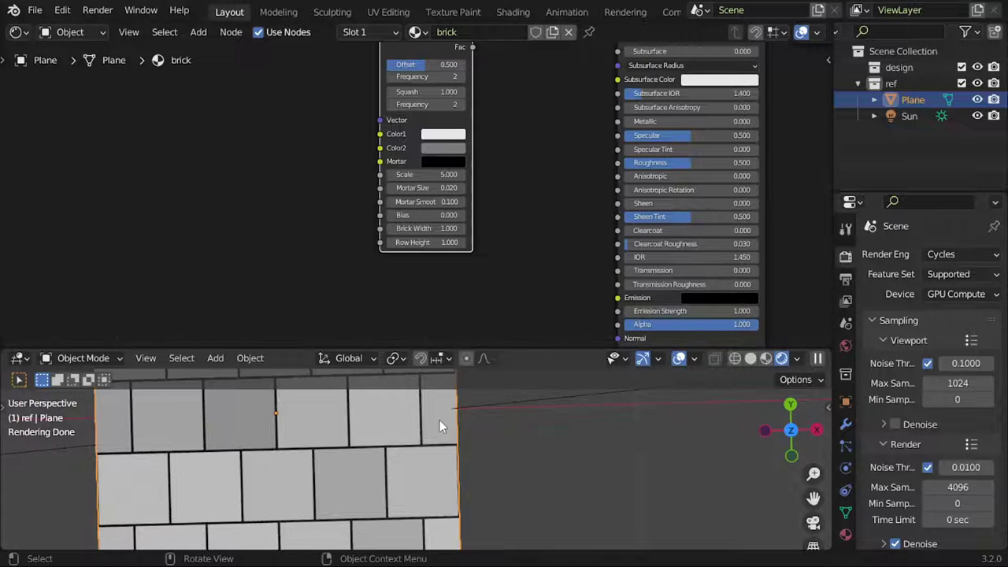
Step: Set the Brick Texture Offset to 1.000 so the square tiles align in rows
{"action": "mouse_move", "coordinate": [514, 208]}
{"action": "middle_mouse_down", "text": "ctrl"}
{"action": "mouse_move", "coordinate": [426, 193]}
{"action": "mouse_move", "coordinate": [513, 204]}
{"action": "middle_mouse_up", "text": "ctrl"}
{"action": "scroll", "coordinate": [392, 479], "scroll_direction": "up", "scroll_amount": 4}
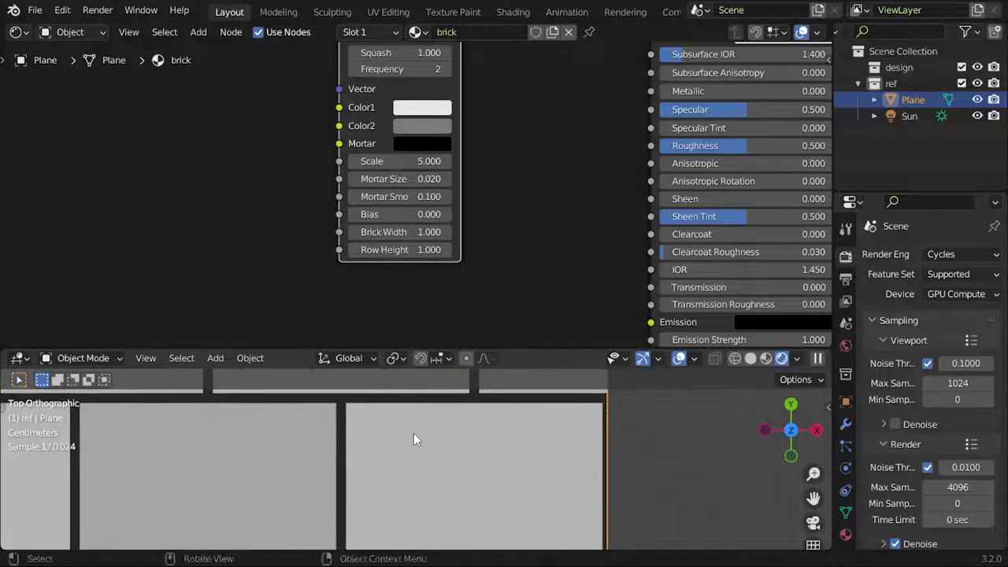
{"action": "scroll", "coordinate": [414, 433], "scroll_direction": "up", "scroll_amount": 3}
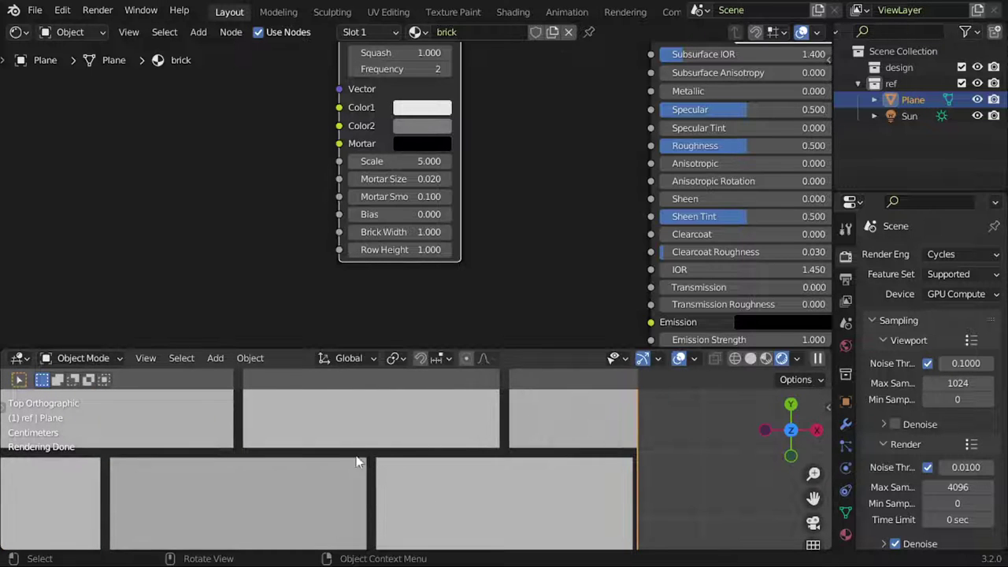
{"action": "scroll", "coordinate": [295, 469], "scroll_direction": "down", "scroll_amount": 3}
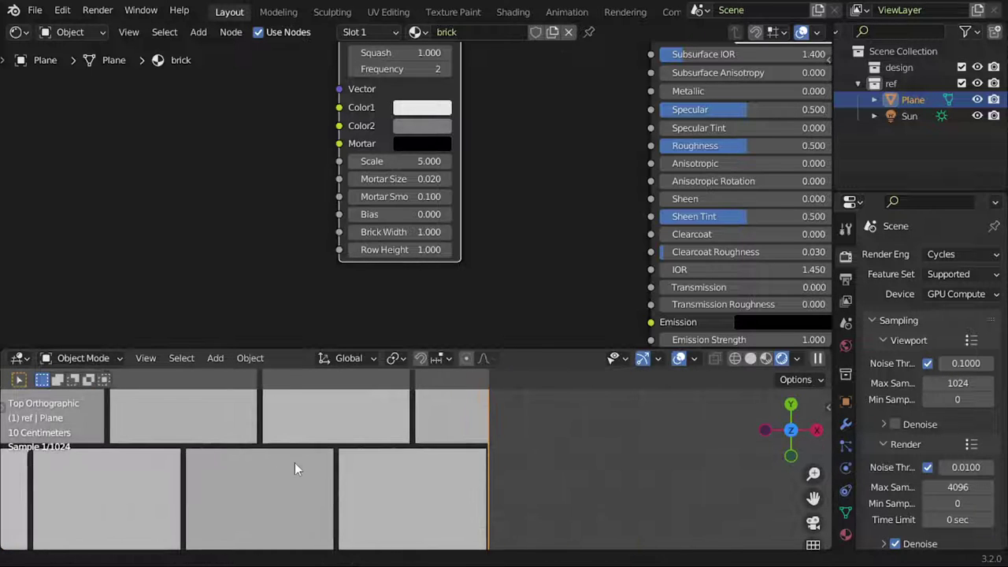
{"action": "scroll", "coordinate": [337, 447], "scroll_direction": "up", "scroll_amount": 2}
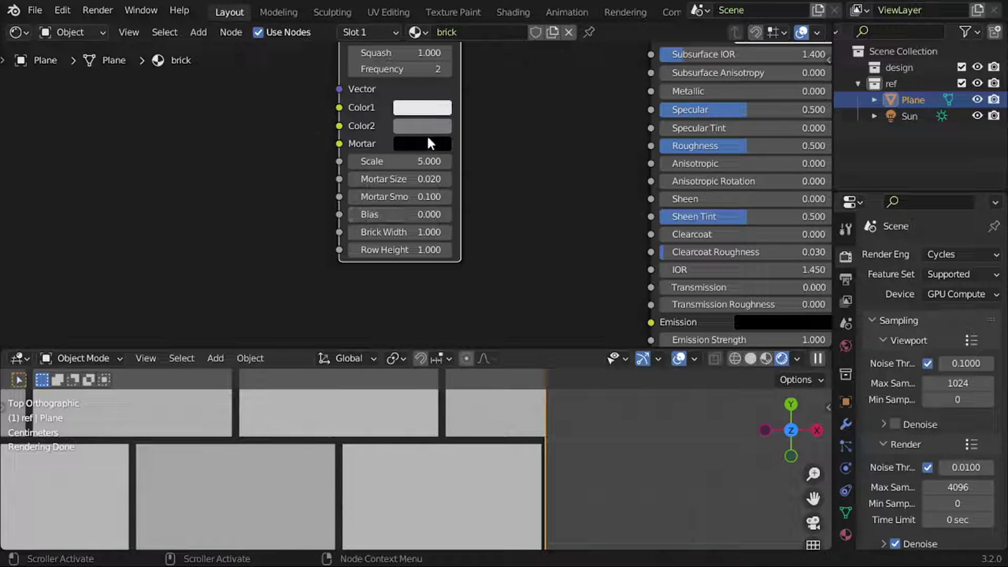
{"action": "scroll", "coordinate": [509, 169], "scroll_direction": "down", "scroll_amount": 1}
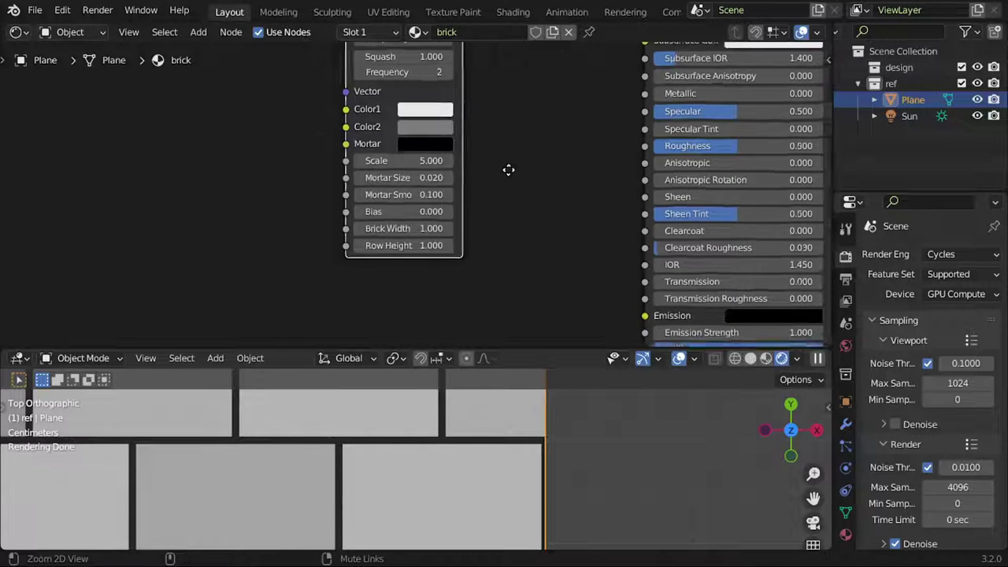
{"action": "scroll", "coordinate": [515, 205], "scroll_direction": "down", "scroll_amount": 1}
{"action": "scroll", "coordinate": [511, 198], "scroll_direction": "down", "scroll_amount": 1}
{"action": "scroll", "coordinate": [506, 199], "scroll_direction": "up", "scroll_amount": 1}
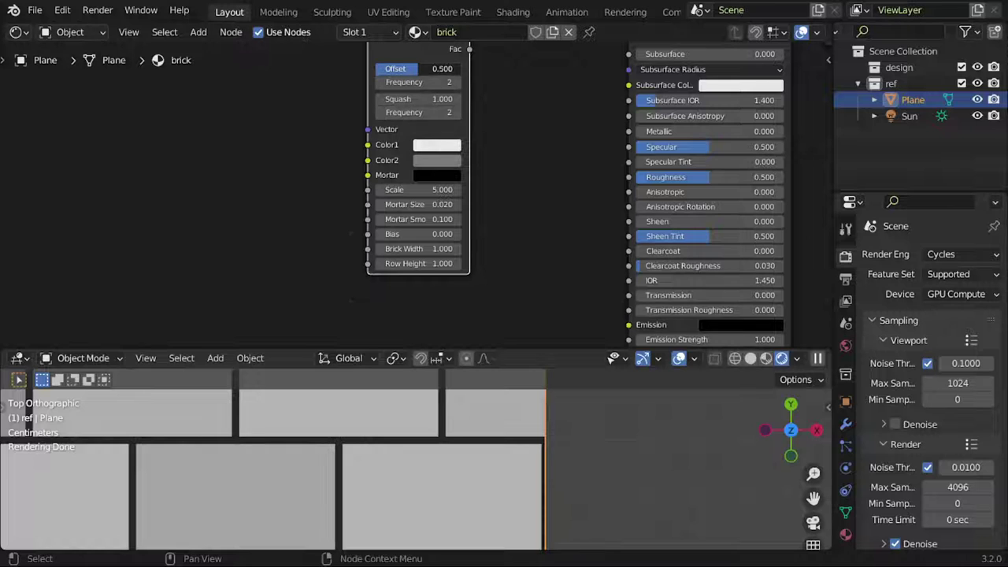
{"action": "mouse_move", "coordinate": [410, 70]}
{"action": "left_mouse_down"}
{"action": "mouse_move", "coordinate": [375, 69]}
{"action": "mouse_move", "coordinate": [349, 414]}
{"action": "left_mouse_up"}
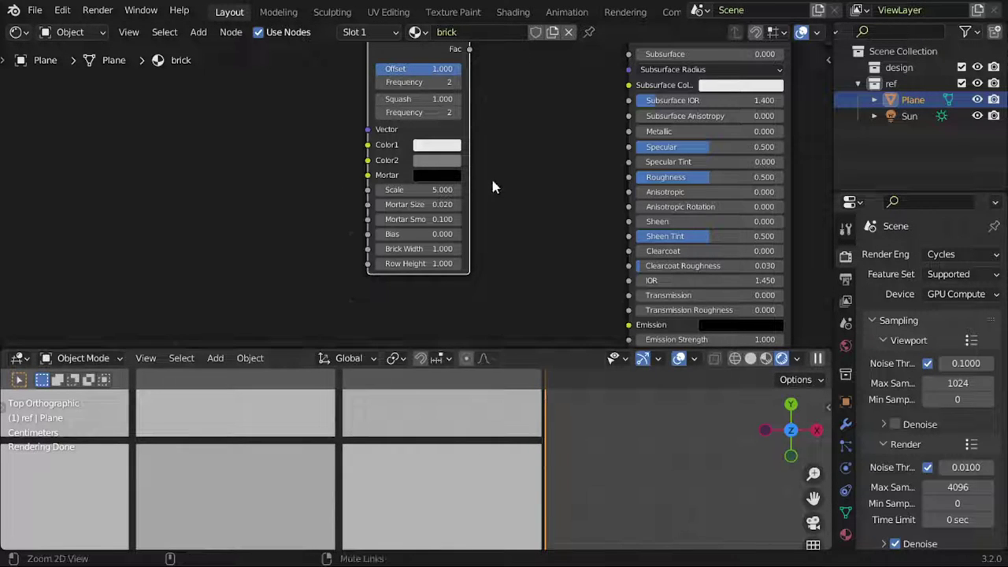
{"action": "scroll", "coordinate": [425, 422], "scroll_direction": "down", "scroll_amount": 5}
Step: Set the Brick Texture's Color1 to blue and Color2 to white
{"action": "middle_click_drag", "start_coordinate": [486, 190], "coordinate": [493, 219]}
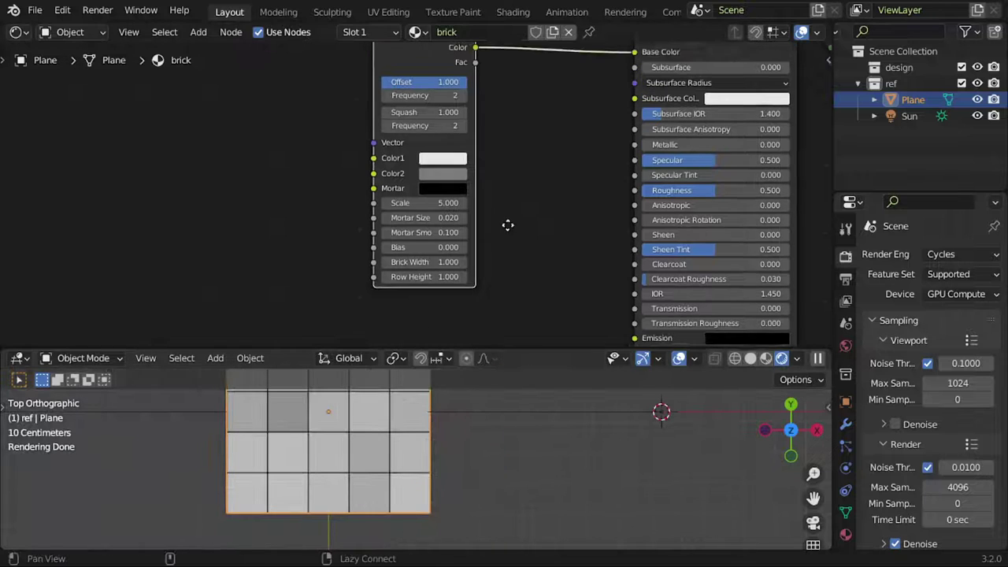
{"action": "left_click", "coordinate": [459, 179]}
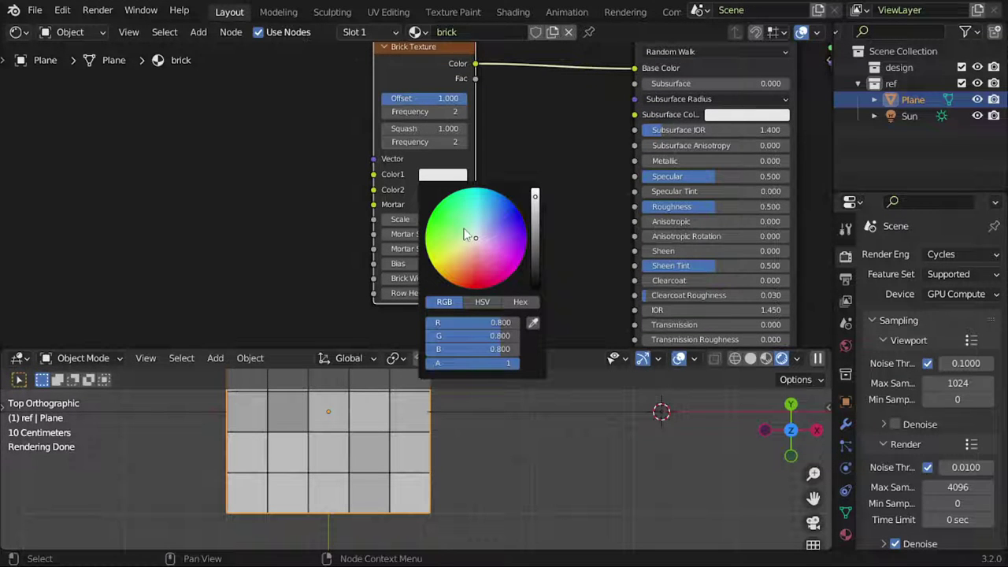
{"action": "left_click_drag", "start_coordinate": [506, 228], "coordinate": [515, 215]}
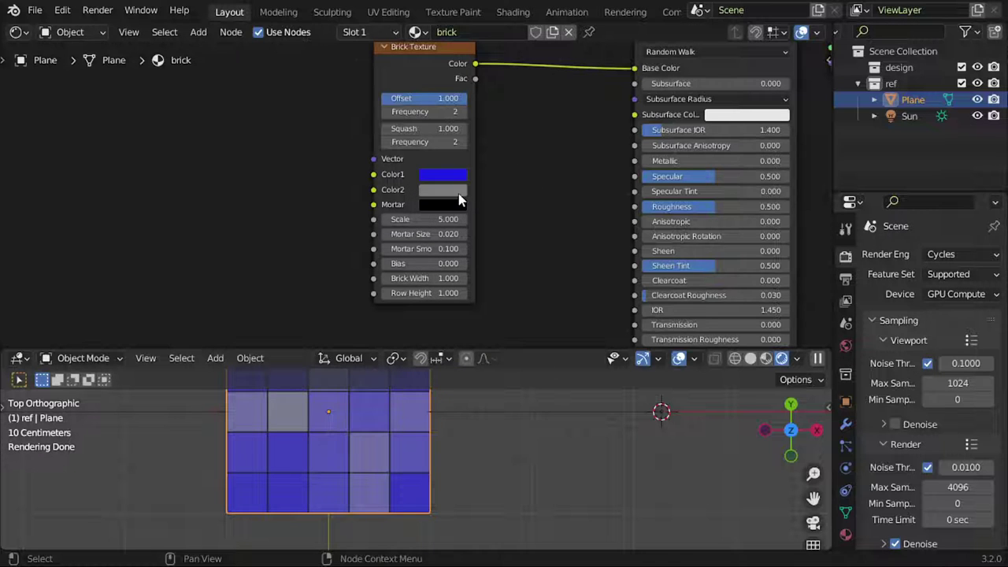
{"action": "left_click", "coordinate": [459, 193]}
{"action": "left_click_drag", "start_coordinate": [533, 228], "coordinate": [535, 209]}
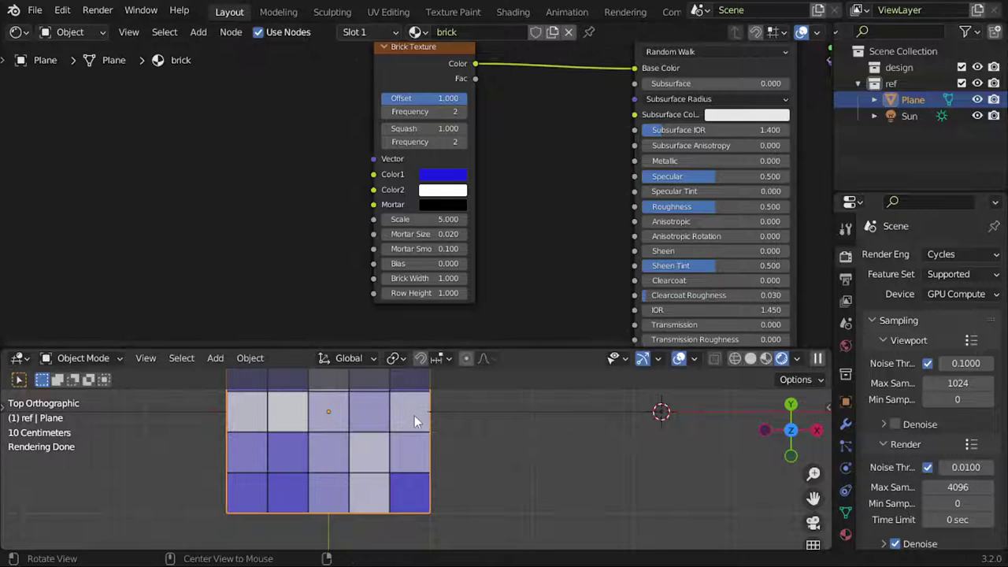
{"action": "middle_click_drag", "start_coordinate": [434, 421], "coordinate": [454, 476], "text": "shift"}
{"action": "scroll", "coordinate": [454, 476], "scroll_direction": "down", "scroll_amount": 1}
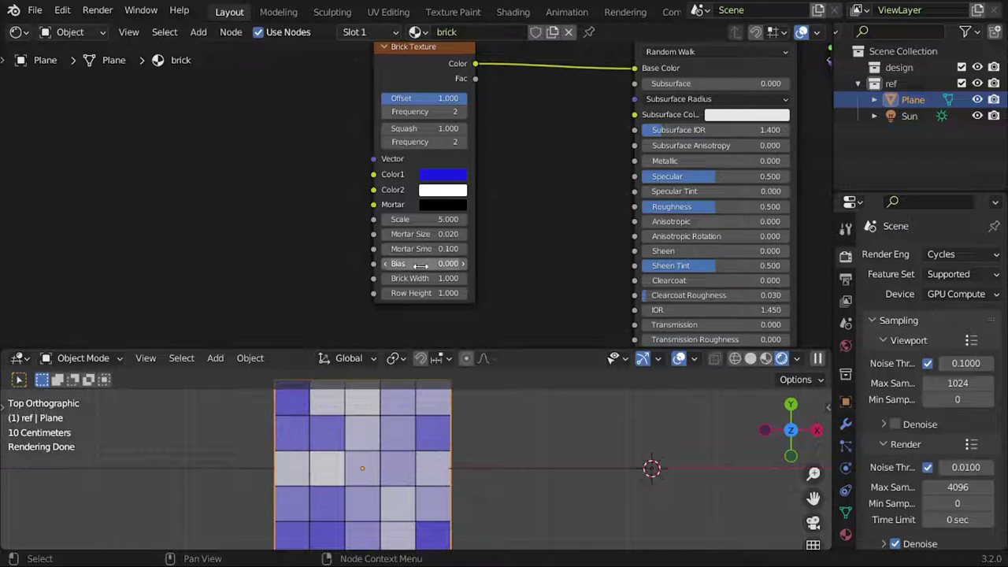
{"action": "scroll", "coordinate": [534, 281], "scroll_direction": "up", "scroll_amount": 1}
{"action": "left_click_drag", "start_coordinate": [457, 262], "coordinate": [378, 263]}
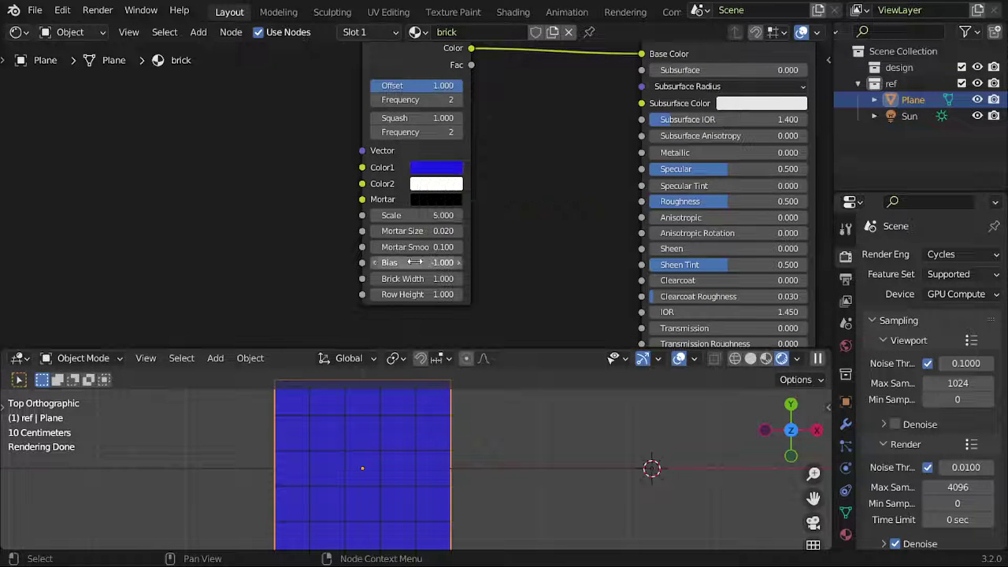
{"action": "left_click_drag", "start_coordinate": [415, 262], "coordinate": [494, 262]}
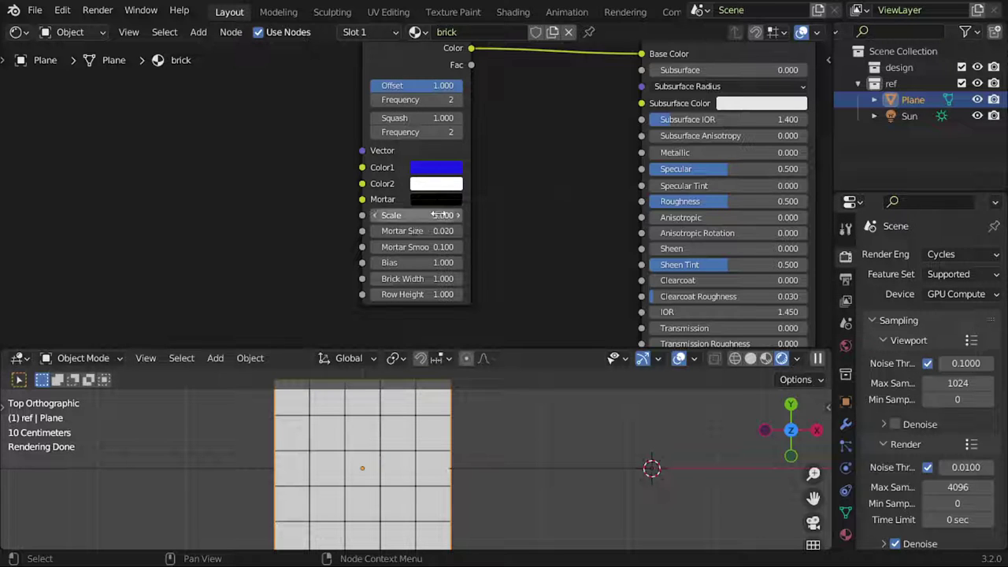
{"action": "left_click", "coordinate": [410, 262]}
{"action": "type", "text": "0.000"}
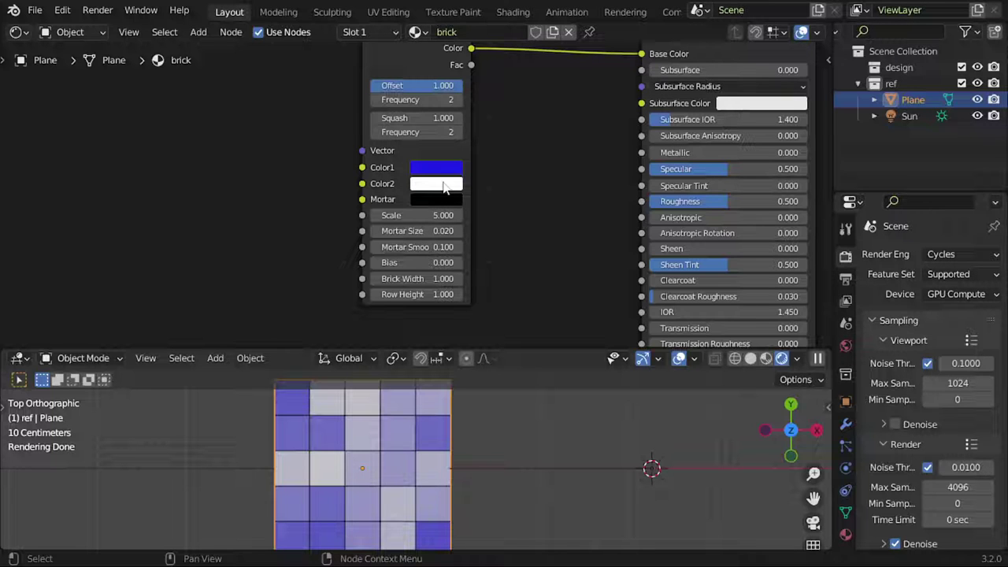
Step: Add a Texture Coordinate node to the left of the brick nodes
{"action": "mouse_move", "coordinate": [504, 174]}
{"action": "middle_mouse_down", "text": "ctrl"}
{"action": "mouse_move", "coordinate": [536, 259]}
{"action": "mouse_move", "coordinate": [449, 409]}
{"action": "middle_mouse_up", "text": "ctrl"}
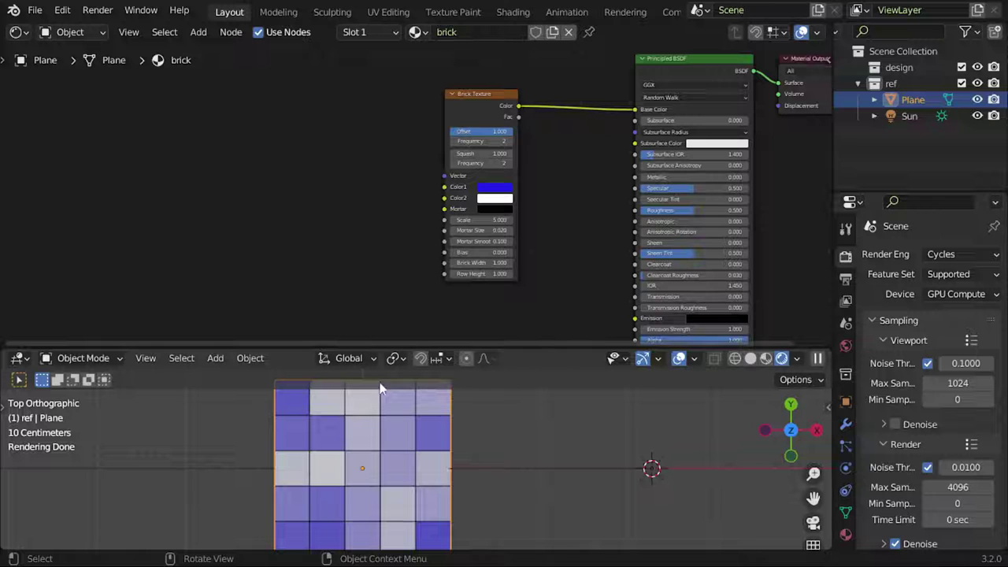
{"action": "key", "text": "shift+a"}
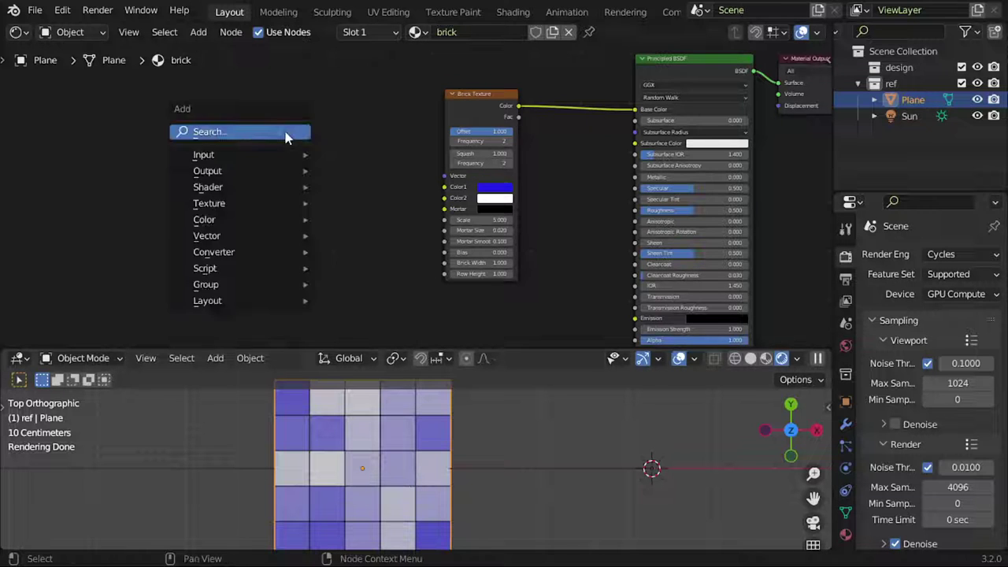
{"action": "left_click", "coordinate": [286, 134]}
{"action": "type", "text": "tex"}
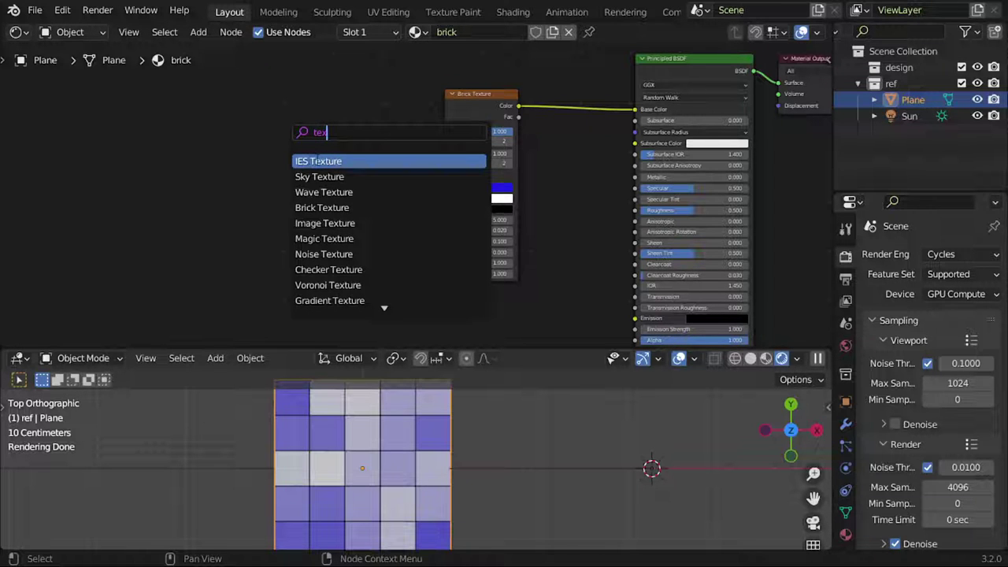
{"action": "key", "text": "ctrl+a"}
{"action": "type", "text": "coord"}
{"action": "key", "text": "Return"}
{"action": "left_click", "coordinate": [238, 142]}
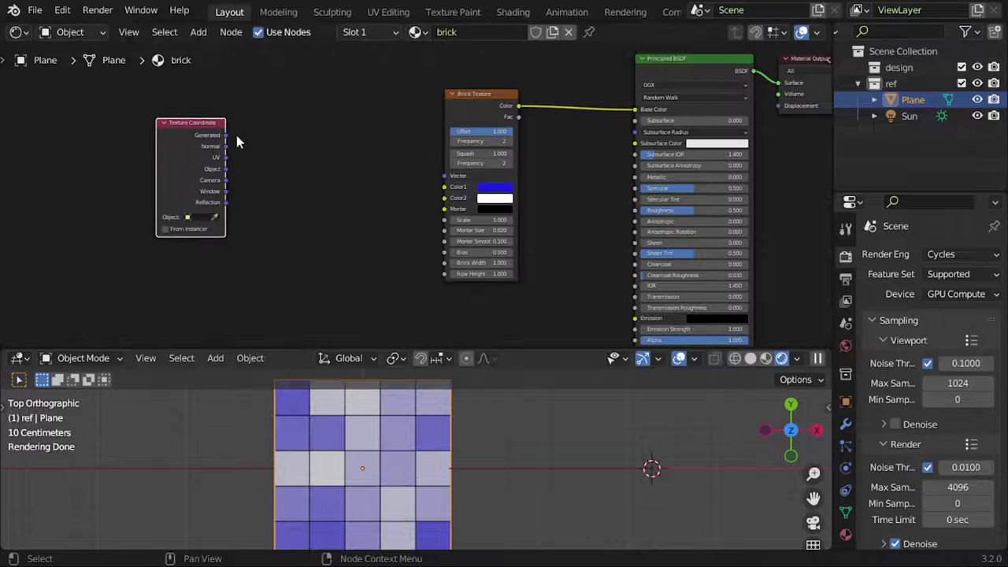
Step: Add a Mapping node between Texture Coordinate and the Brick Texture
{"action": "key", "text": "shift+a"}
{"action": "left_click", "coordinate": [353, 128]}
{"action": "type", "text": "ma"}
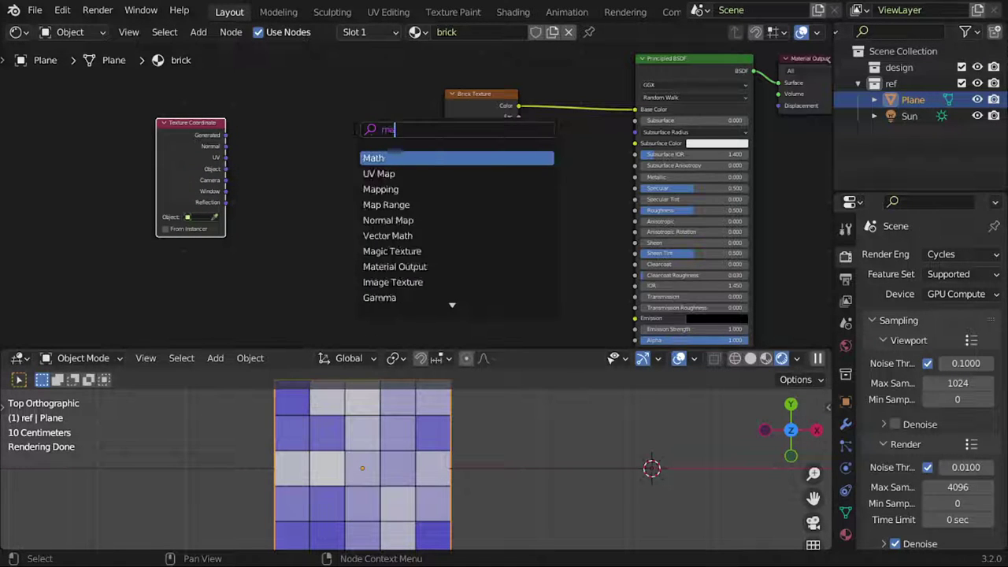
{"action": "type", "text": "pp"}
{"action": "key", "text": "Return"}
{"action": "left_click", "coordinate": [360, 158]}
Step: Link Mapping Vector to the Brick Texture Vector and Generated into the Mapping node
{"action": "scroll", "coordinate": [366, 123], "scroll_direction": "up", "scroll_amount": 2}
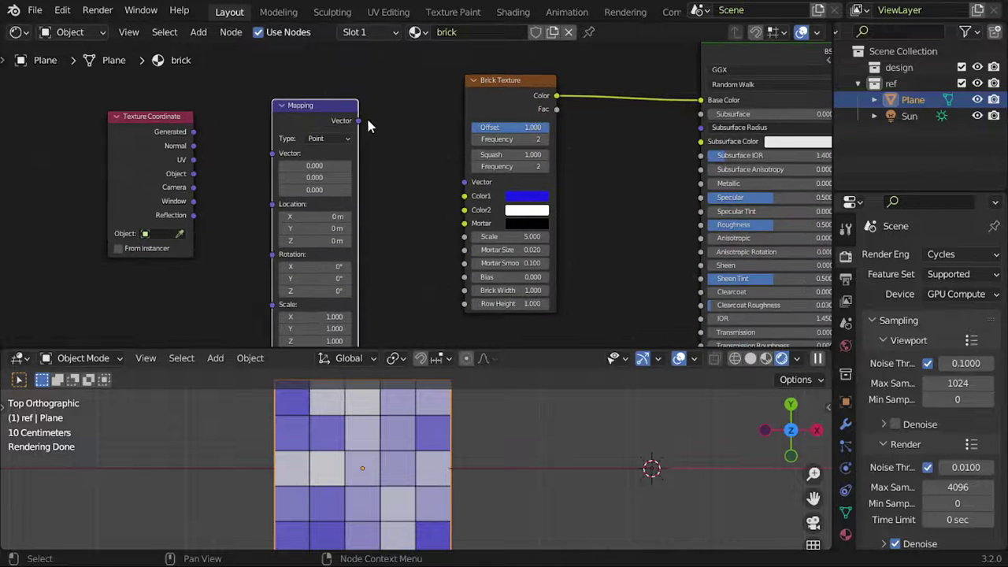
{"action": "mouse_move", "coordinate": [359, 120]}
{"action": "left_mouse_down"}
{"action": "mouse_move", "coordinate": [432, 176]}
{"action": "mouse_move", "coordinate": [465, 182]}
{"action": "left_mouse_up"}
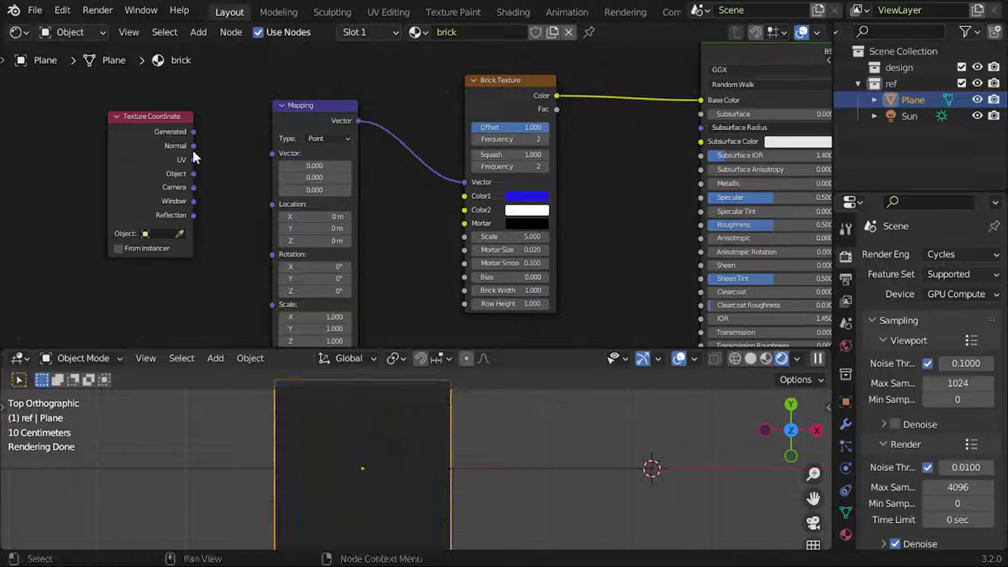
{"action": "left_click_drag", "start_coordinate": [194, 133], "coordinate": [272, 153]}
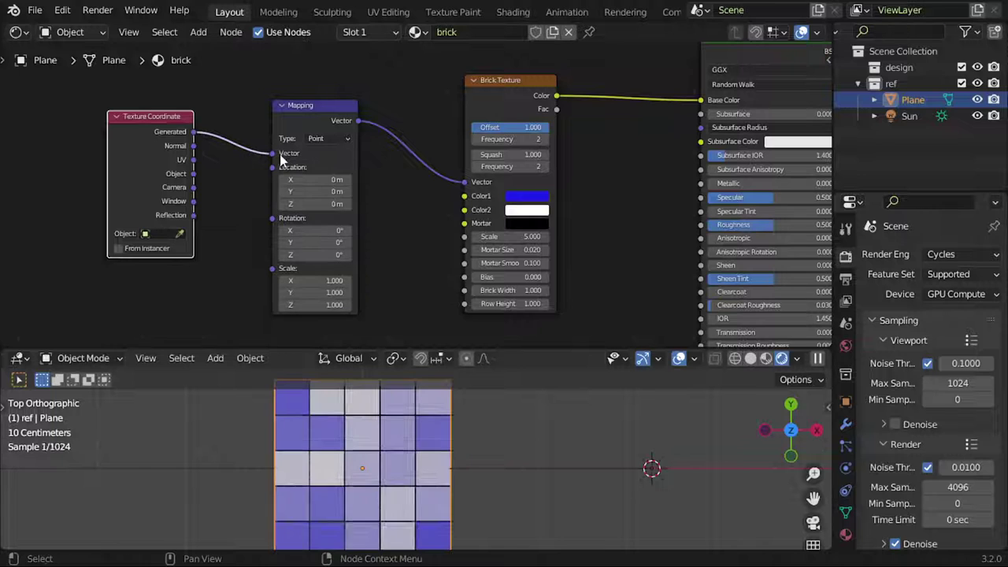
{"action": "left_click_drag", "start_coordinate": [170, 130], "coordinate": [189, 144]}
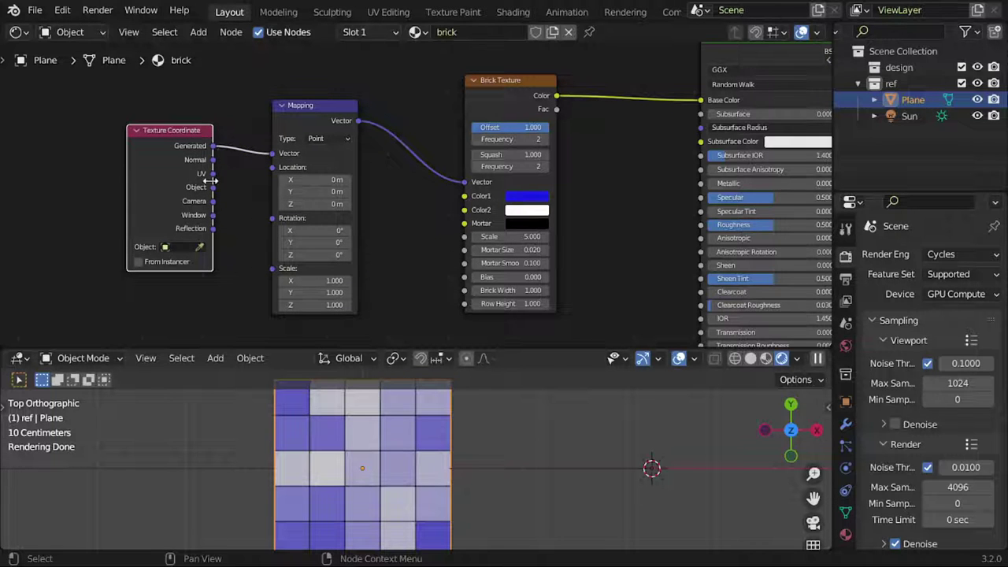
{"action": "scroll", "coordinate": [241, 198], "scroll_direction": "up", "scroll_amount": 1}
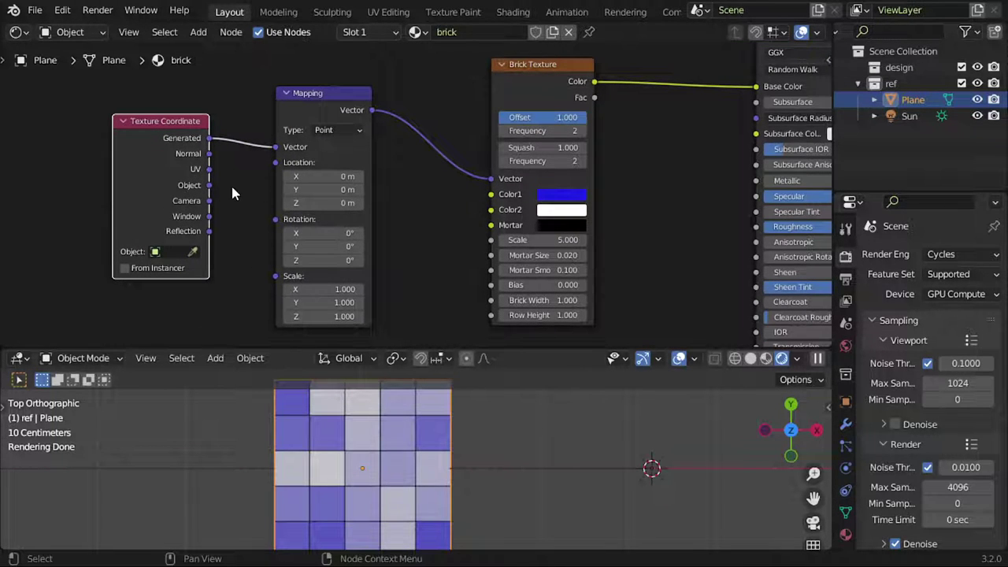
{"action": "left_click_drag", "start_coordinate": [208, 185], "coordinate": [275, 147]}
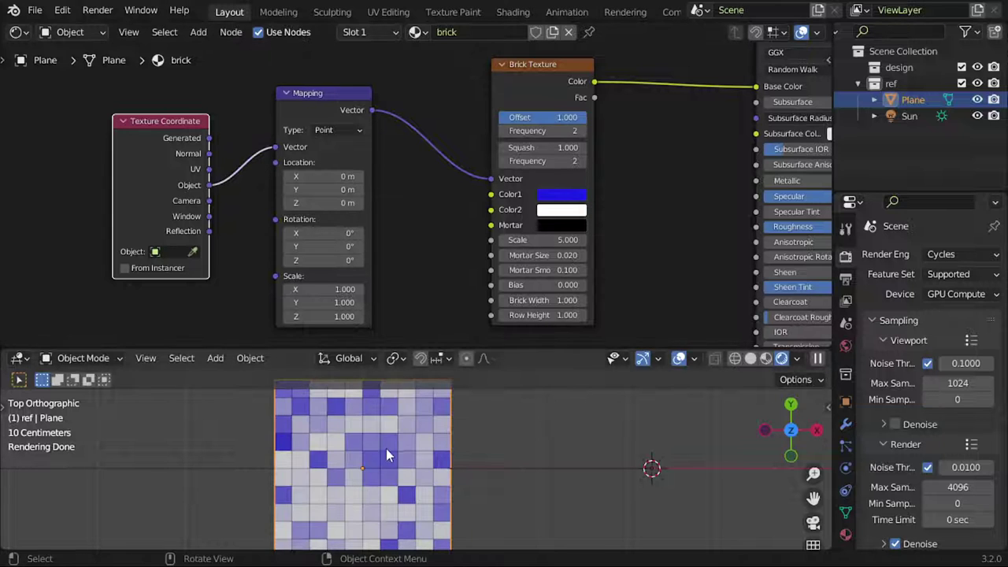
{"action": "left_click_drag", "start_coordinate": [208, 137], "coordinate": [275, 148]}
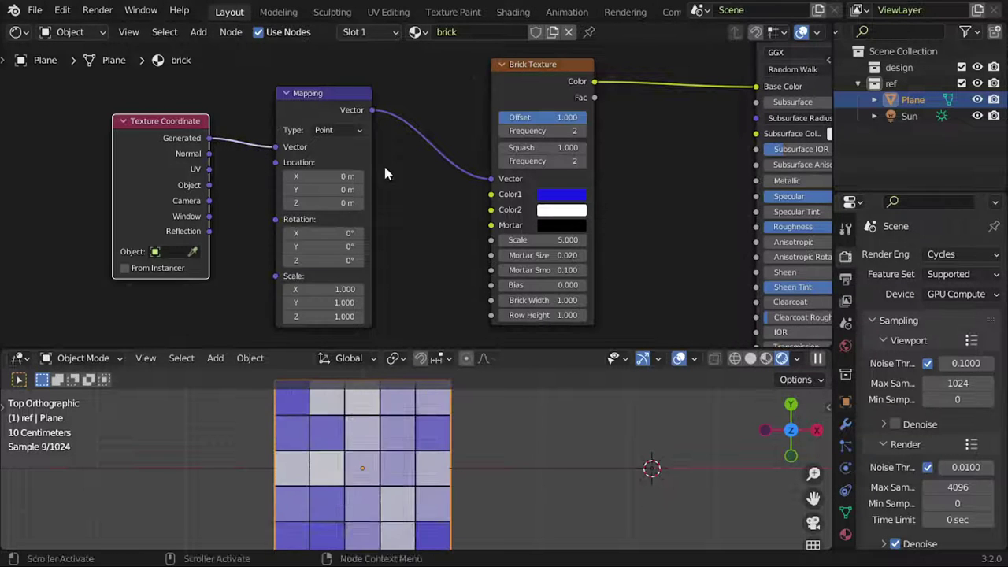
{"action": "scroll", "coordinate": [383, 162], "scroll_direction": "up", "scroll_amount": 1}
Step: Set the Mapping node's Z rotation to 45° for diagonal tiles
{"action": "middle_click_drag", "start_coordinate": [429, 260], "coordinate": [401, 229]}
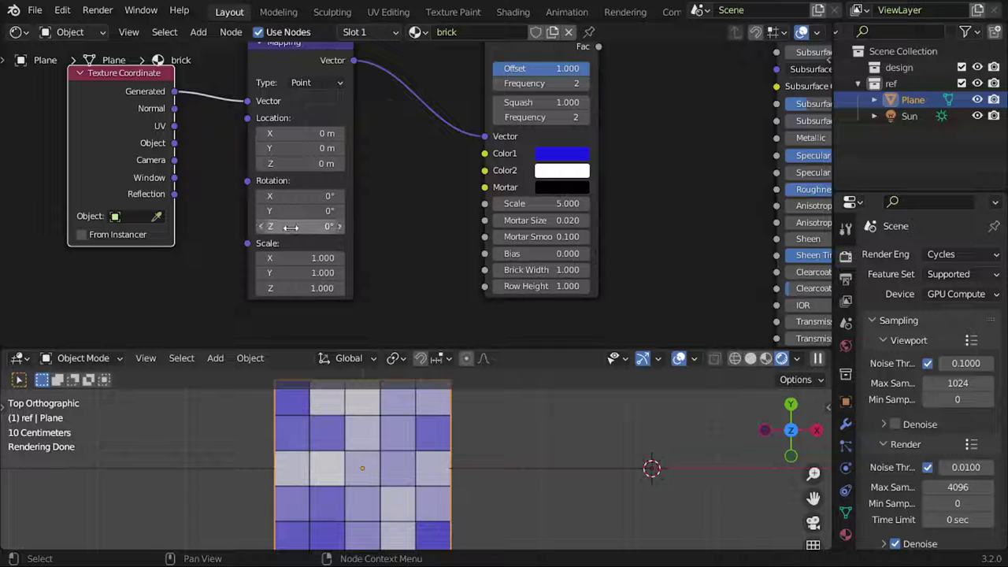
{"action": "mouse_move", "coordinate": [342, 229]}
{"action": "left_mouse_down"}
{"action": "mouse_move", "coordinate": [378, 228]}
{"action": "mouse_move", "coordinate": [301, 226]}
{"action": "left_mouse_up"}
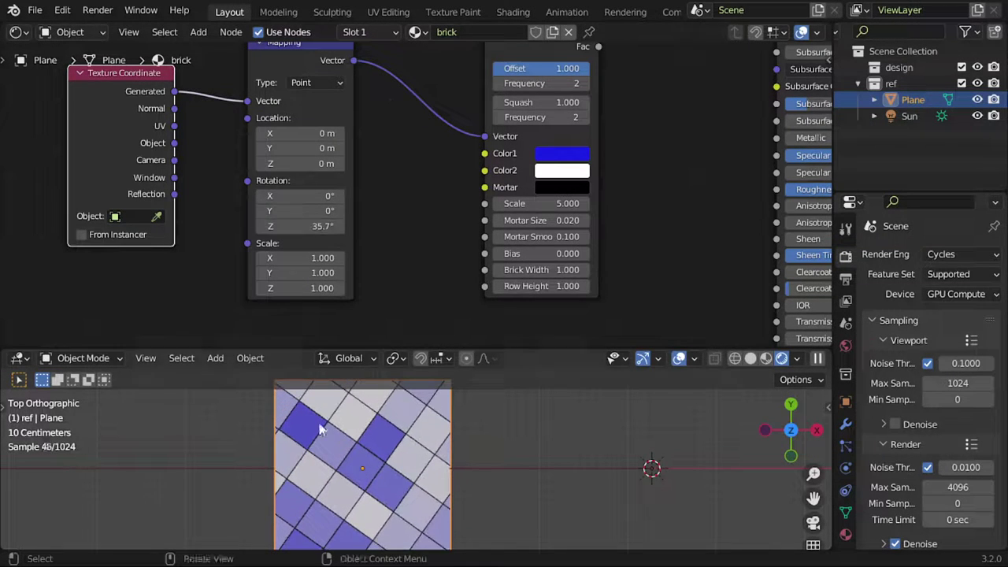
{"action": "left_click", "coordinate": [301, 226]}
{"action": "type", "text": "45"}
{"action": "key", "text": "Return"}
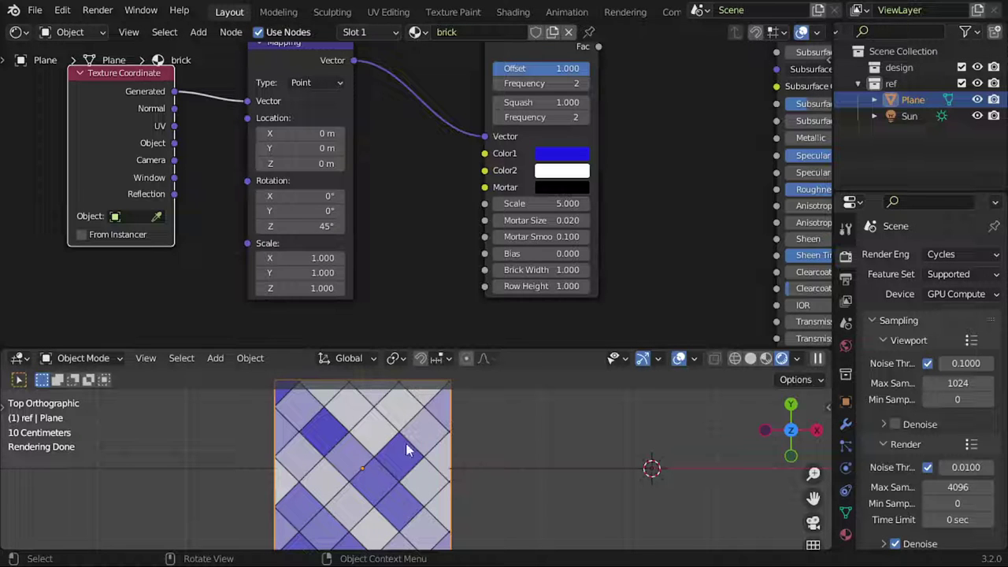
{"action": "scroll", "coordinate": [501, 469], "scroll_direction": "up", "scroll_amount": 3}
{"action": "scroll", "coordinate": [508, 477], "scroll_direction": "down", "scroll_amount": 2}
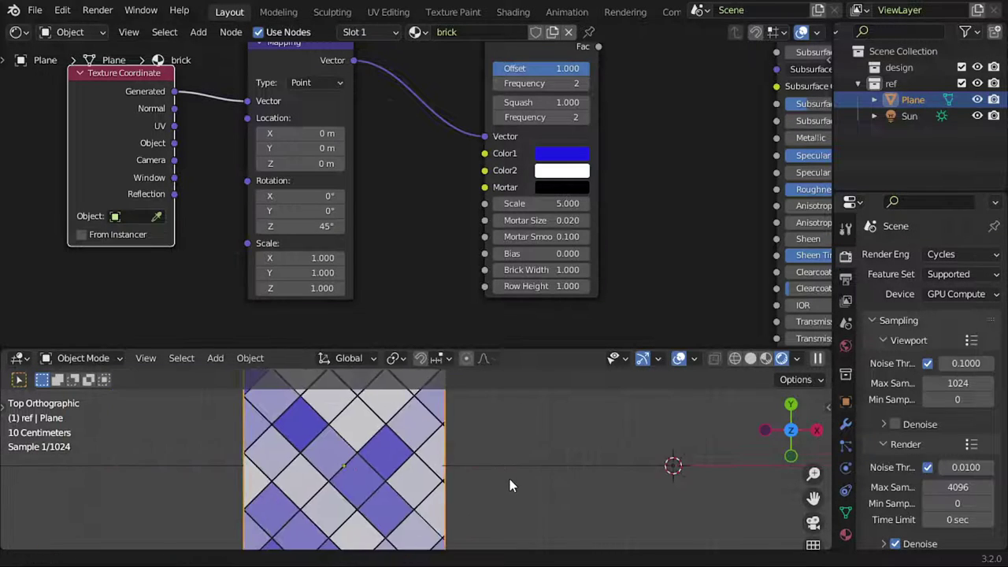
{"action": "middle_click_drag", "start_coordinate": [510, 479], "coordinate": [556, 442], "text": "shift"}
{"action": "scroll", "coordinate": [551, 447], "scroll_direction": "up", "scroll_amount": 4}
{"action": "scroll", "coordinate": [542, 446], "scroll_direction": "down", "scroll_amount": 4}
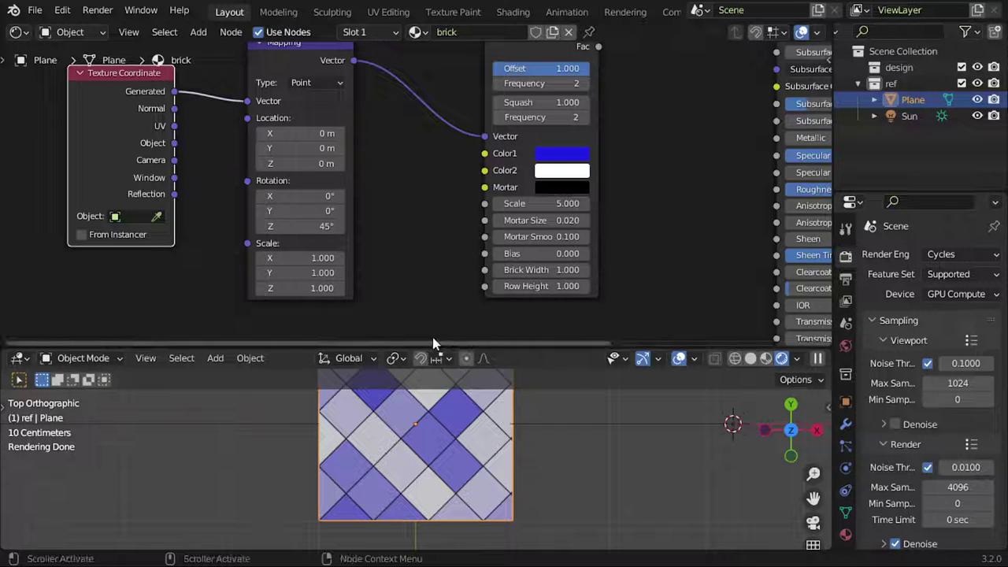
Step: Try Scale X values of 1.5 and 2, then return Scale X to 1
{"action": "left_click_drag", "start_coordinate": [319, 251], "coordinate": [324, 258]}
{"action": "left_click", "coordinate": [325, 258]}
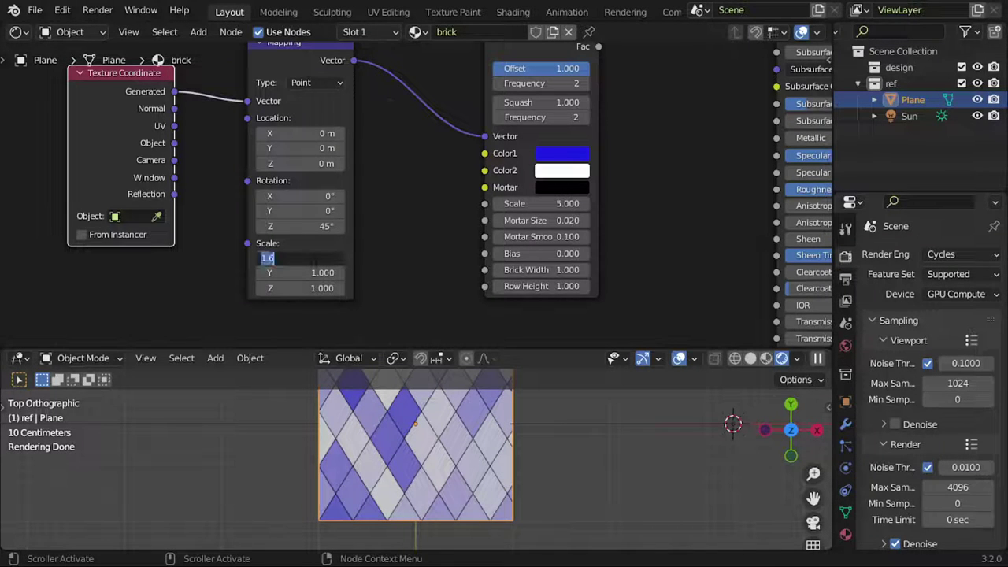
{"action": "type", "text": "2"}
{"action": "key", "text": "Return"}
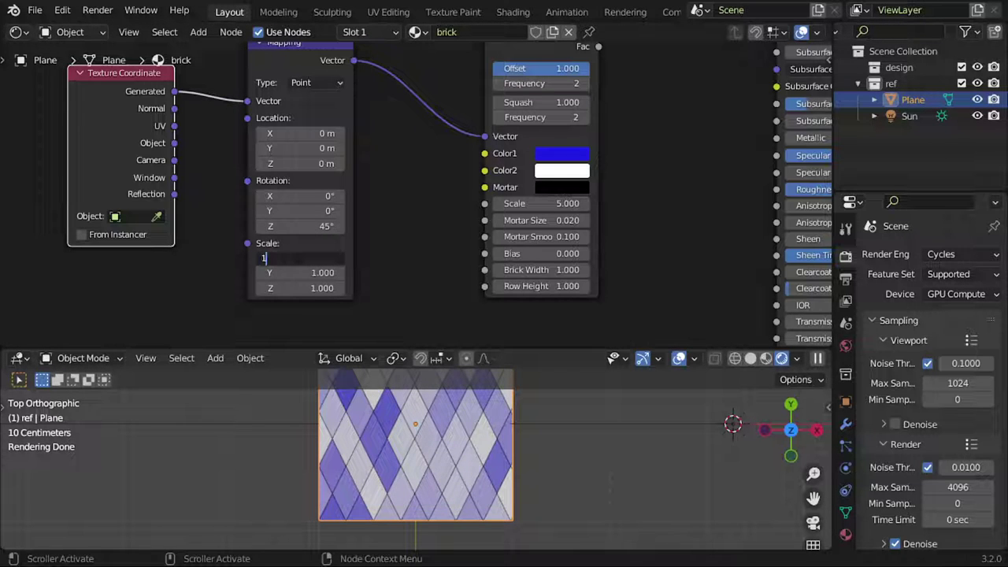
{"action": "key", "text": "BackSpace"}
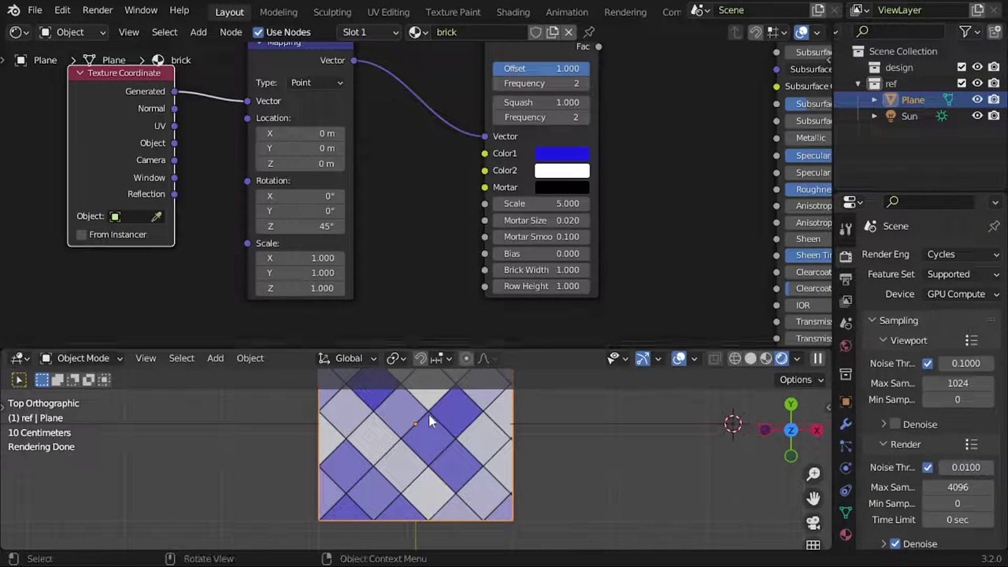
Step: Move the Brick Texture node left toward the Mapping node and try adjusting the brick Offset
{"action": "middle_click_drag", "start_coordinate": [430, 430], "coordinate": [420, 449], "text": "shift"}
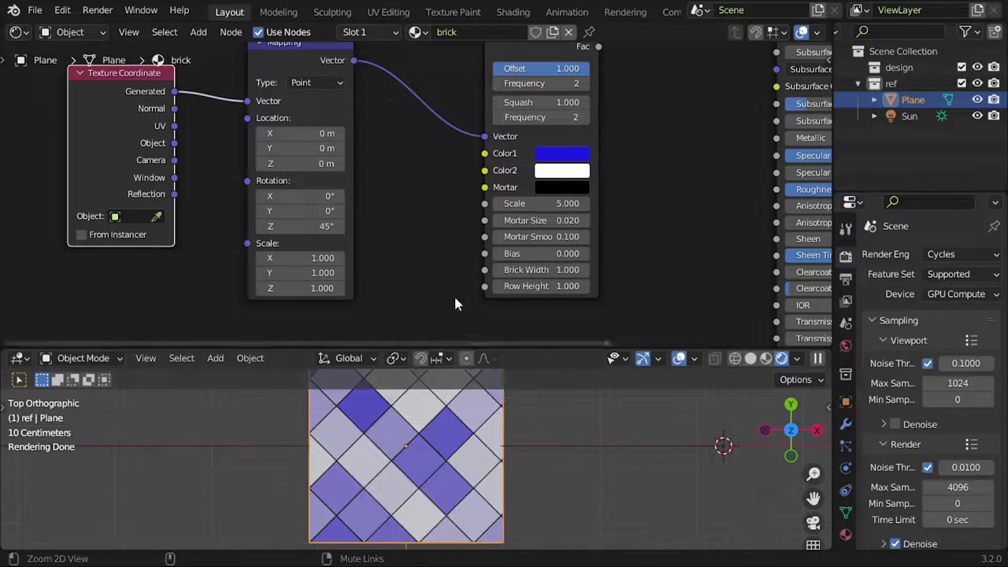
{"action": "middle_click_drag", "start_coordinate": [453, 294], "coordinate": [421, 288], "text": "ctrl"}
{"action": "left_click_drag", "start_coordinate": [513, 72], "coordinate": [445, 75]}
{"action": "left_click", "coordinate": [467, 96]}
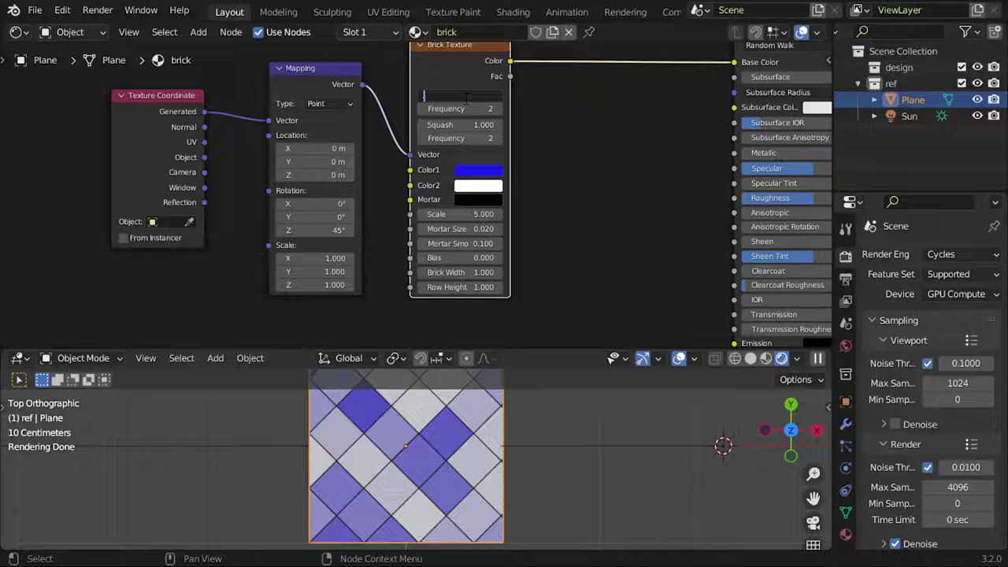
{"action": "type", "text": "."}
{"action": "key", "text": "Return"}
{"action": "left_click_drag", "start_coordinate": [465, 98], "coordinate": [504, 98]}
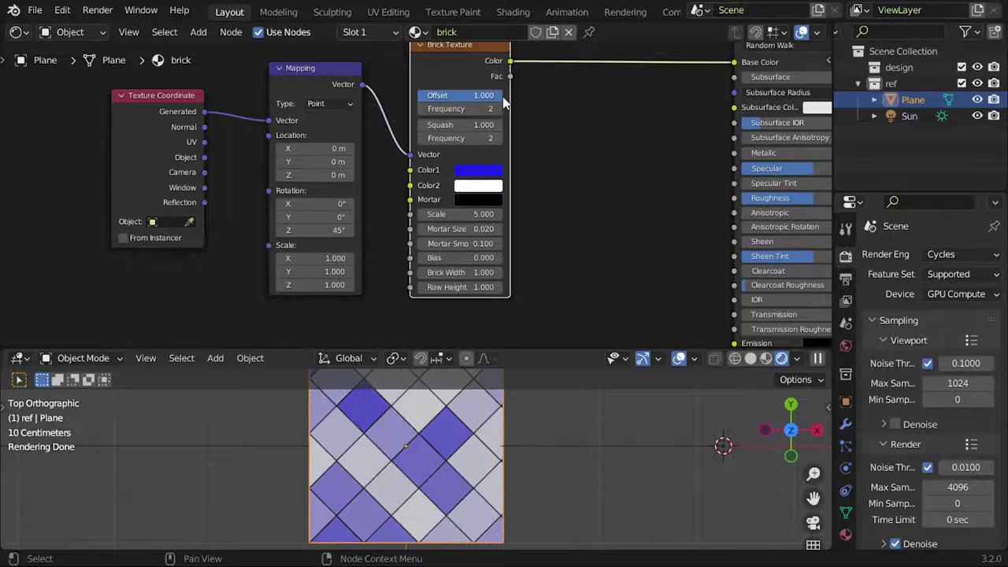
Step: Test different Squash values, return Squash to 1.000, and shift the Texture Coordinate node left
{"action": "left_click_drag", "start_coordinate": [457, 124], "coordinate": [488, 124]}
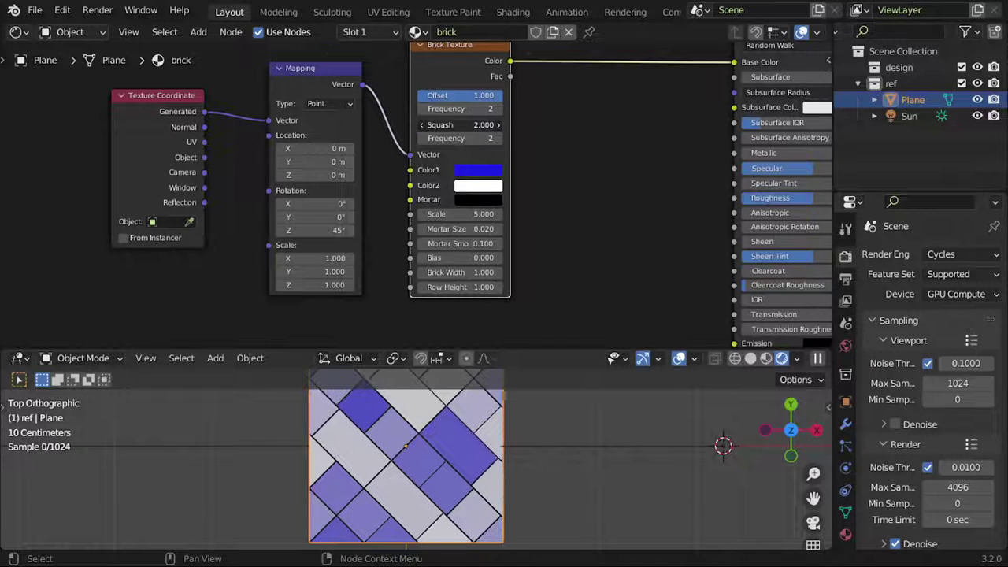
{"action": "left_click_drag", "start_coordinate": [473, 125], "coordinate": [441, 124]}
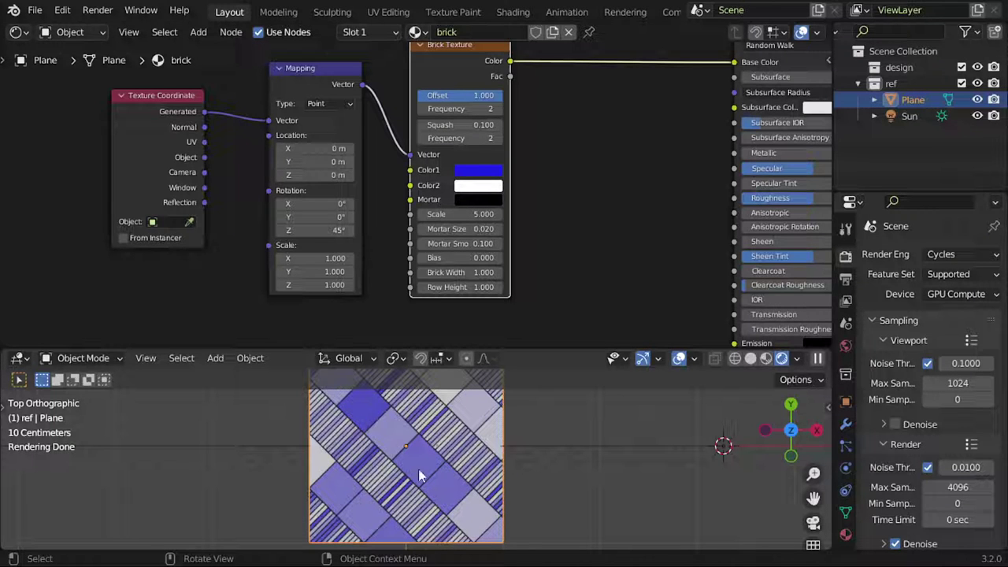
{"action": "left_click", "coordinate": [461, 124]}
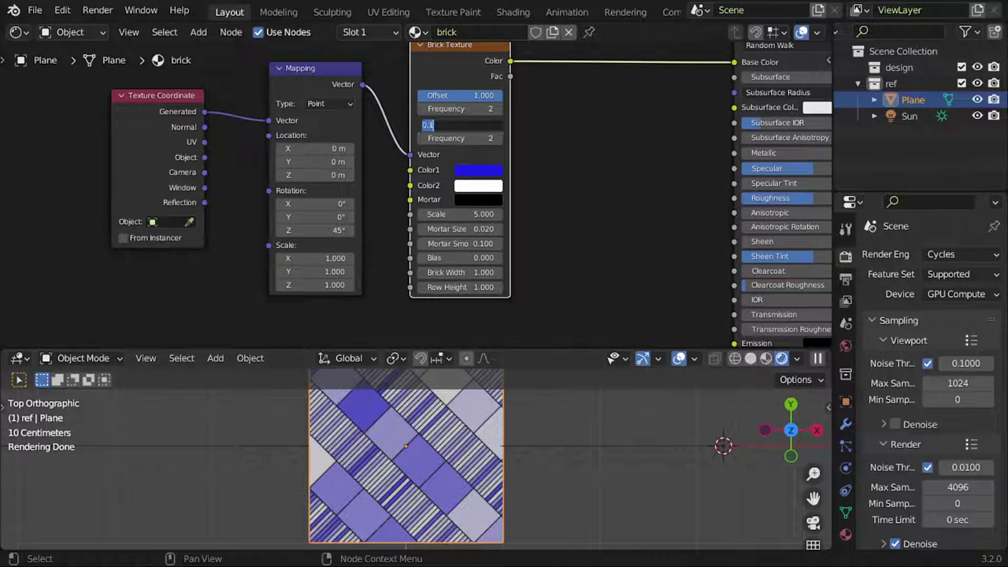
{"action": "type", "text": "1"}
{"action": "key", "text": "Return"}
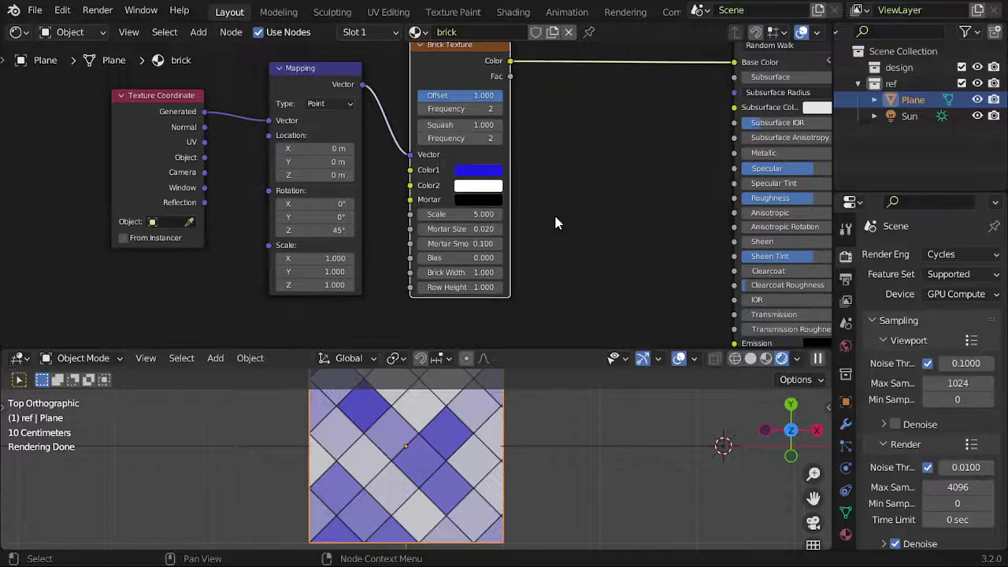
{"action": "middle_click_drag", "start_coordinate": [556, 219], "coordinate": [611, 193], "text": "ctrl"}
{"action": "left_click_drag", "start_coordinate": [243, 116], "coordinate": [193, 110]}
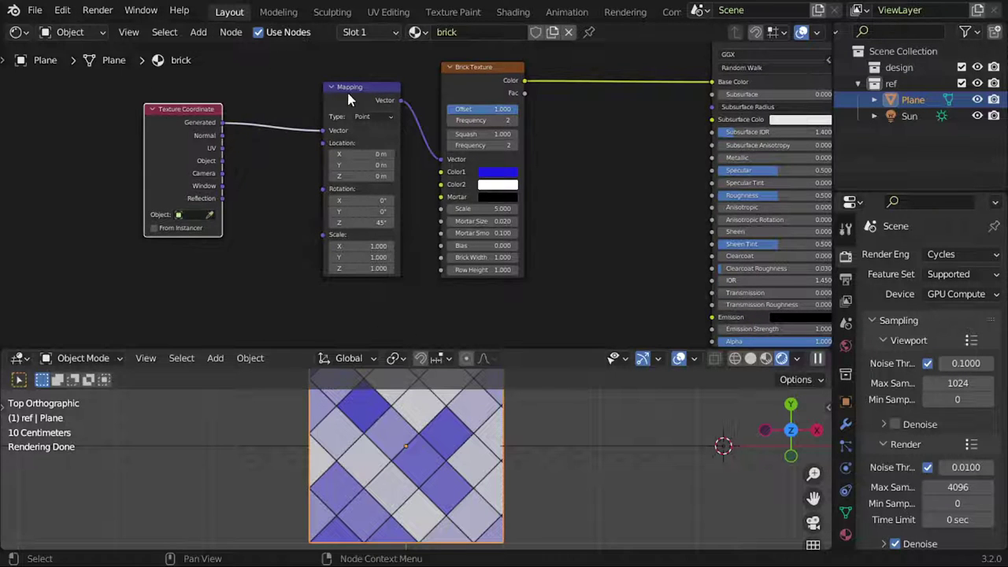
Step: Set brick Color1 to white and Color2 to black after nudging the Mapping and Brick nodes left
{"action": "left_click_drag", "start_coordinate": [347, 90], "coordinate": [284, 93]}
{"action": "left_click_drag", "start_coordinate": [480, 68], "coordinate": [422, 71]}
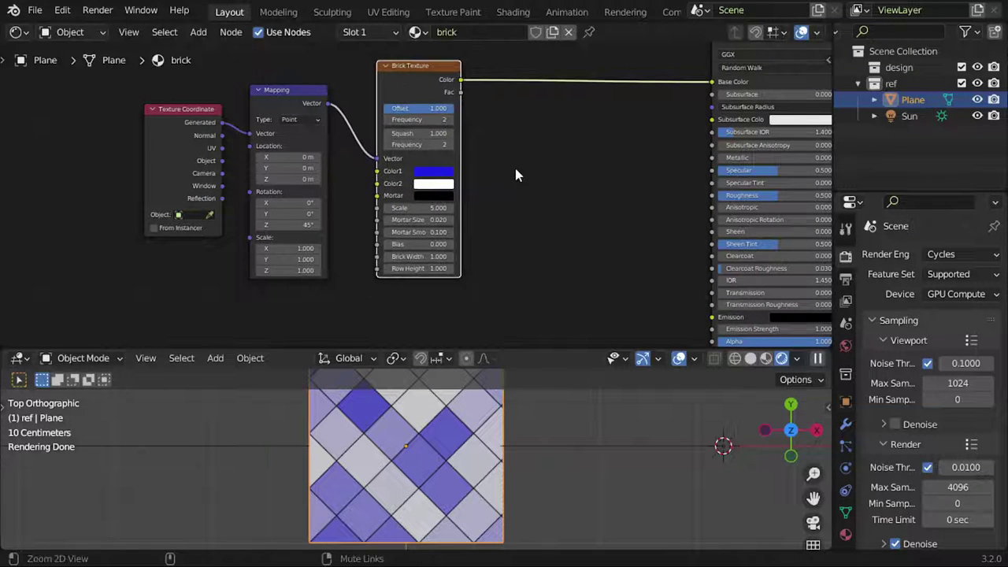
{"action": "left_click", "coordinate": [444, 173]}
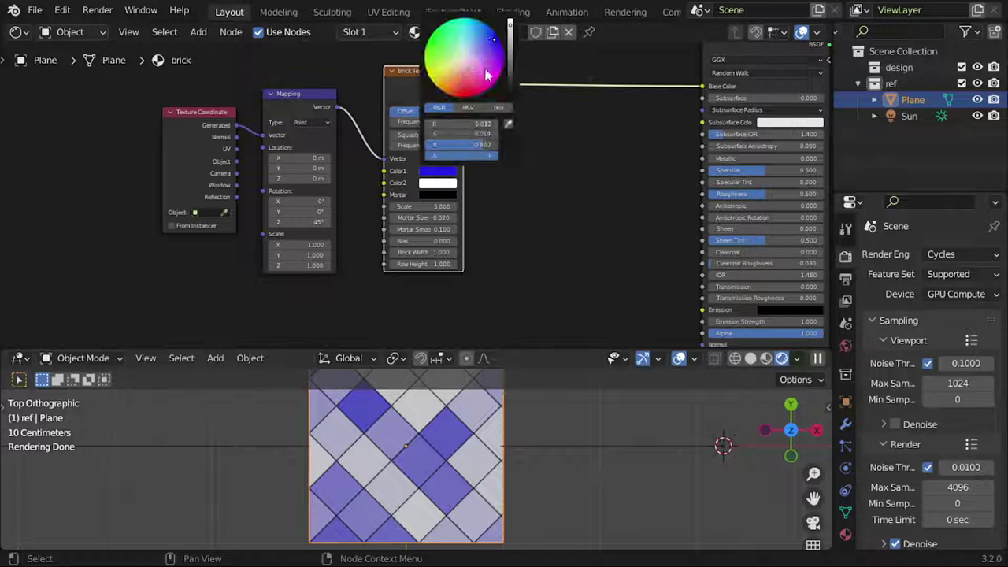
{"action": "mouse_move", "coordinate": [487, 74]}
{"action": "left_mouse_down"}
{"action": "mouse_move", "coordinate": [505, 71]}
{"action": "mouse_move", "coordinate": [464, 57]}
{"action": "left_mouse_up"}
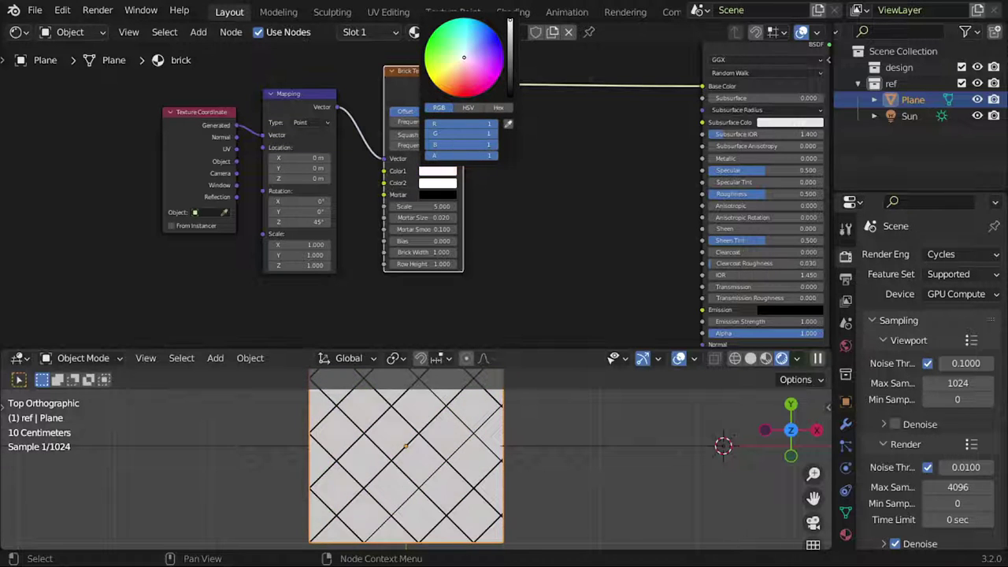
{"action": "left_click", "coordinate": [441, 176]}
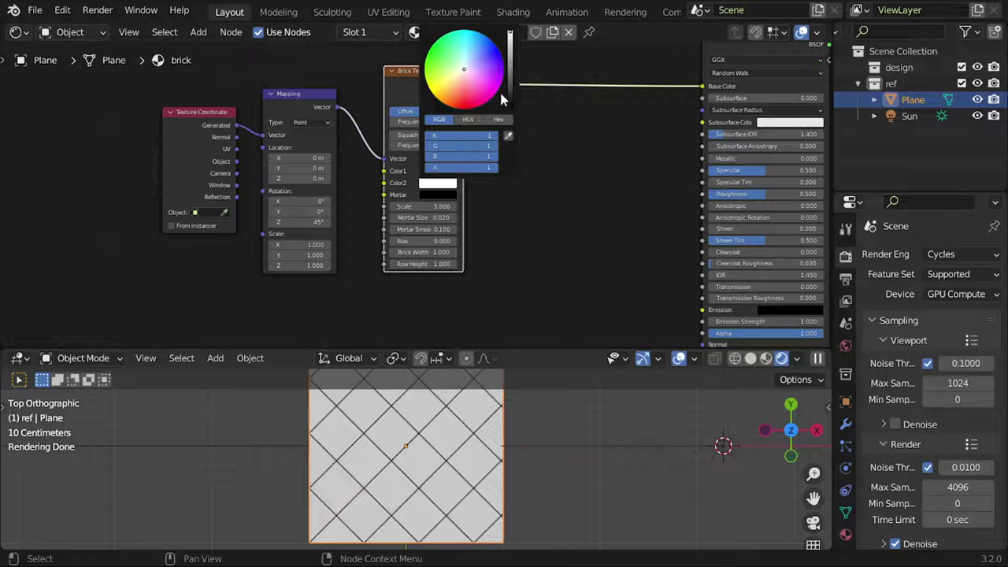
{"action": "left_click_drag", "start_coordinate": [510, 93], "coordinate": [510, 114]}
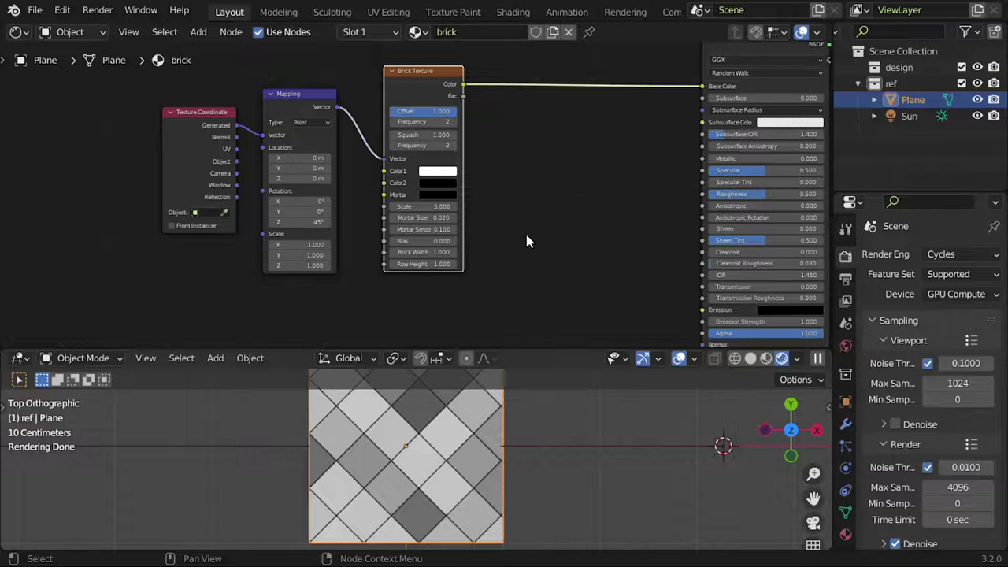
Step: Regroup the Texture Coordinate, Mapping and Brick Texture nodes further to the left
{"action": "middle_click_drag", "start_coordinate": [509, 193], "coordinate": [411, 165]}
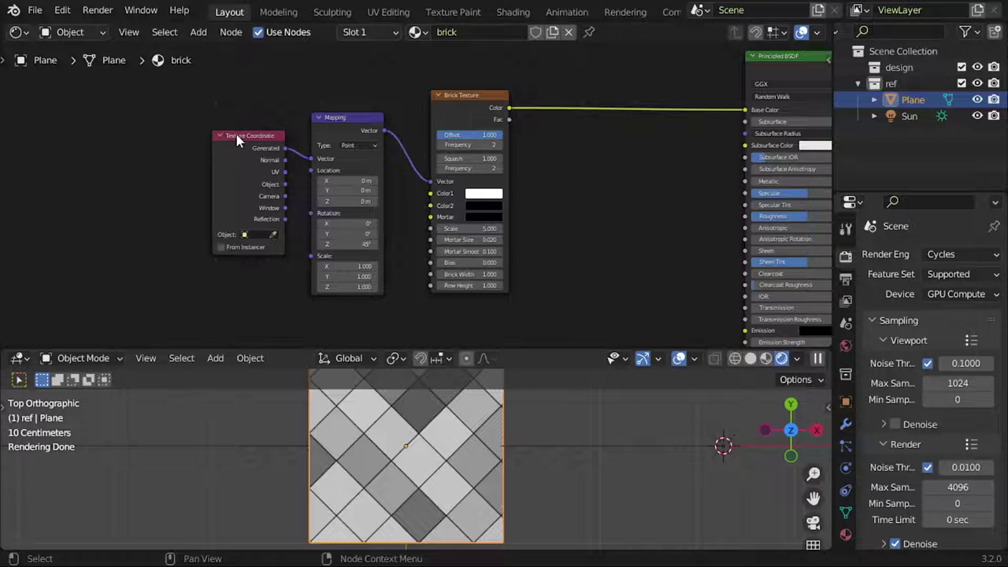
{"action": "left_click_drag", "start_coordinate": [237, 138], "coordinate": [134, 120]}
{"action": "left_click_drag", "start_coordinate": [331, 118], "coordinate": [257, 111]}
{"action": "left_click_drag", "start_coordinate": [433, 98], "coordinate": [338, 96]}
{"action": "scroll", "coordinate": [504, 152], "scroll_direction": "down", "scroll_amount": 1}
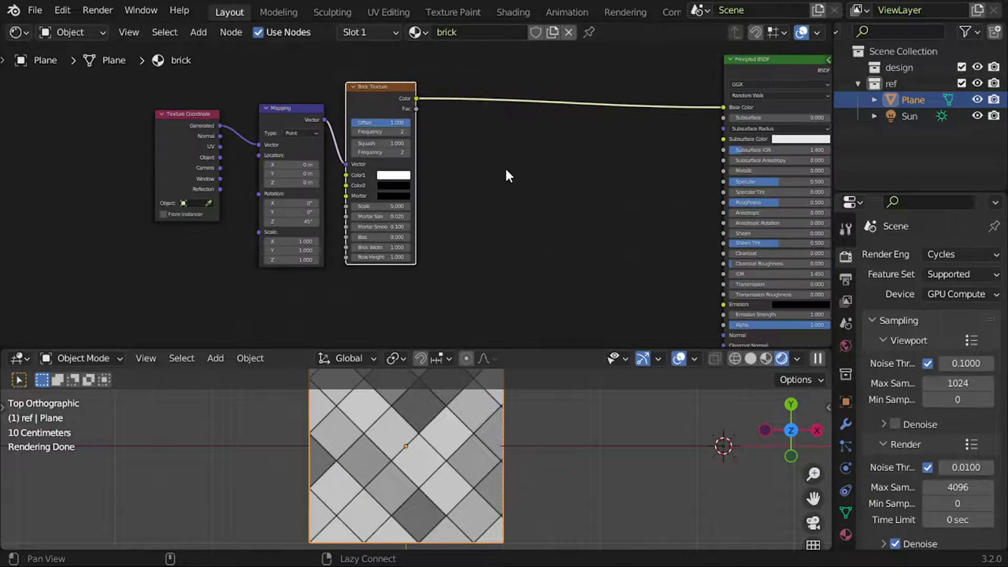
{"action": "middle_click_drag", "start_coordinate": [507, 174], "coordinate": [480, 189]}
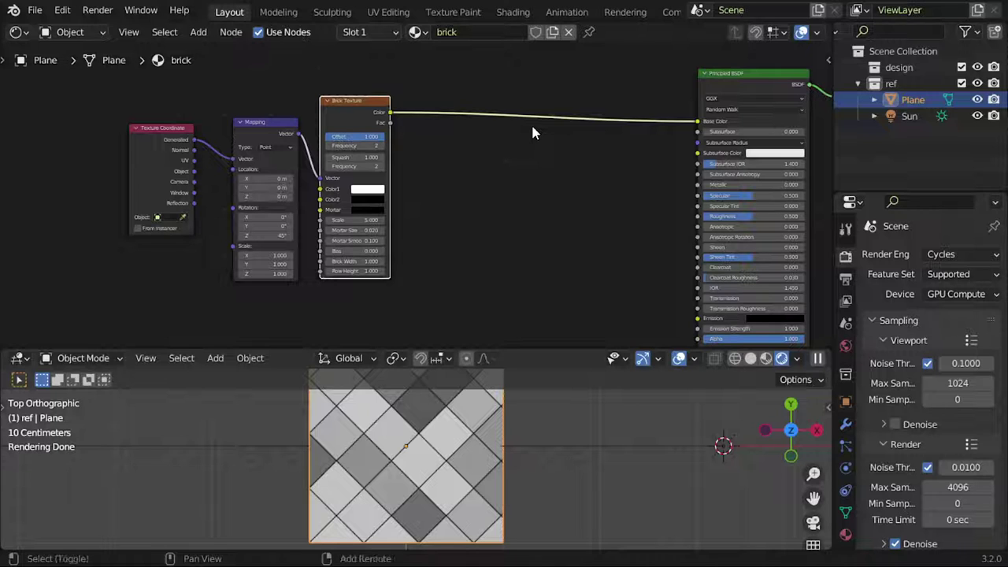
Step: Insert a Wavelength node on the link from Brick Texture to the Principled BSDF
{"action": "key", "text": "shift+a"}
{"action": "type", "text": "wave"}
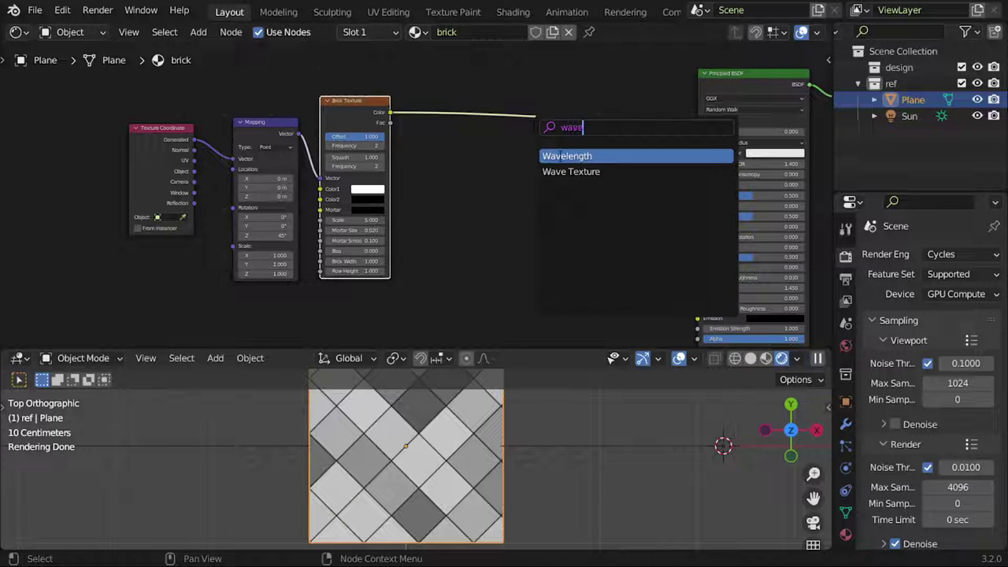
{"action": "key", "text": "Return"}
{"action": "left_click", "coordinate": [626, 142]}
{"action": "scroll", "coordinate": [623, 150], "scroll_direction": "up", "scroll_amount": 1}
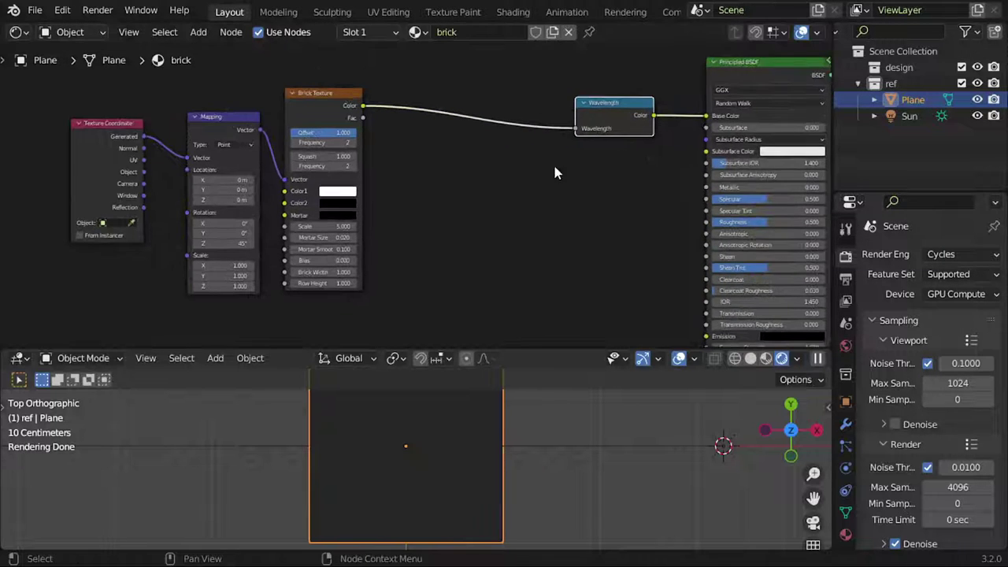
{"action": "scroll", "coordinate": [555, 165], "scroll_direction": "up", "scroll_amount": 1}
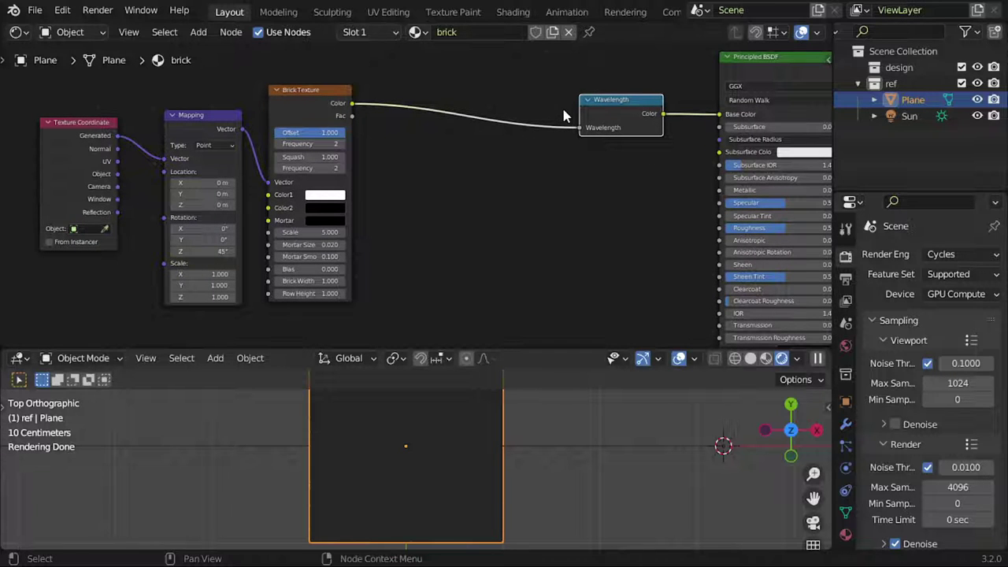
Step: Chain two Math Add nodes into the link just before the Wavelength node
{"action": "key", "text": "shift+a"}
{"action": "left_click", "coordinate": [491, 81]}
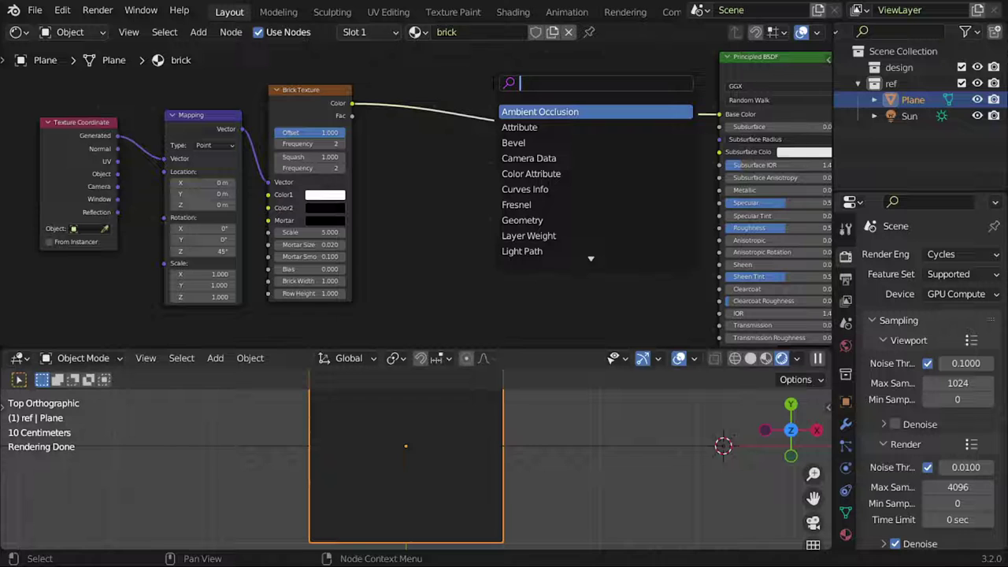
{"action": "type", "text": "math"}
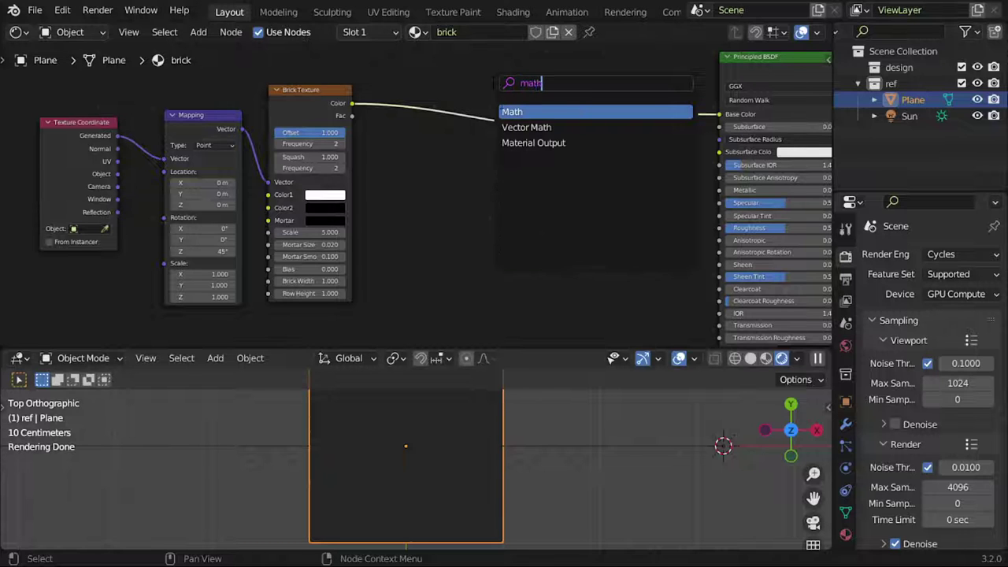
{"action": "key", "text": "Return"}
{"action": "left_click", "coordinate": [386, 91]}
{"action": "key", "text": "shift+d"}
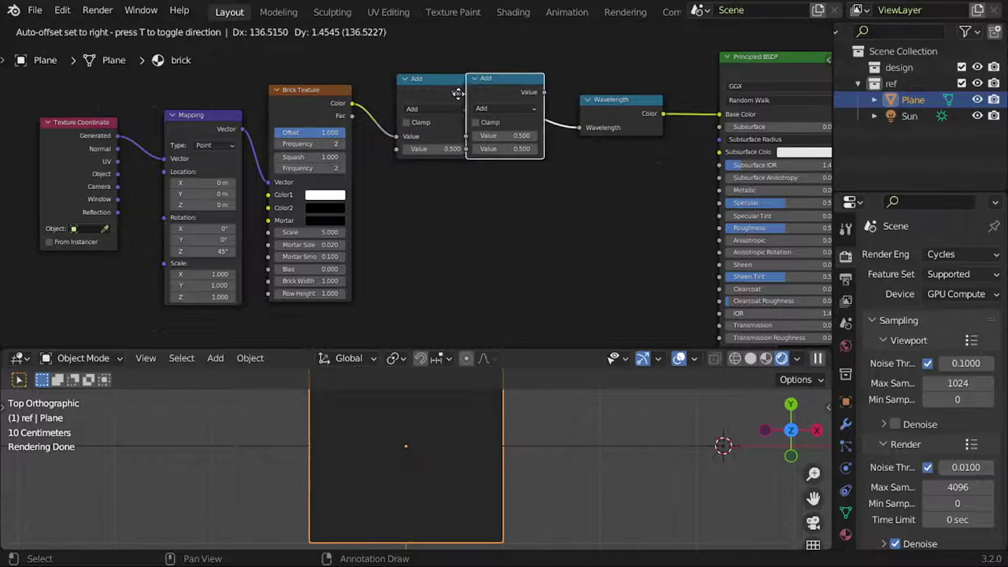
{"action": "left_click", "coordinate": [514, 141]}
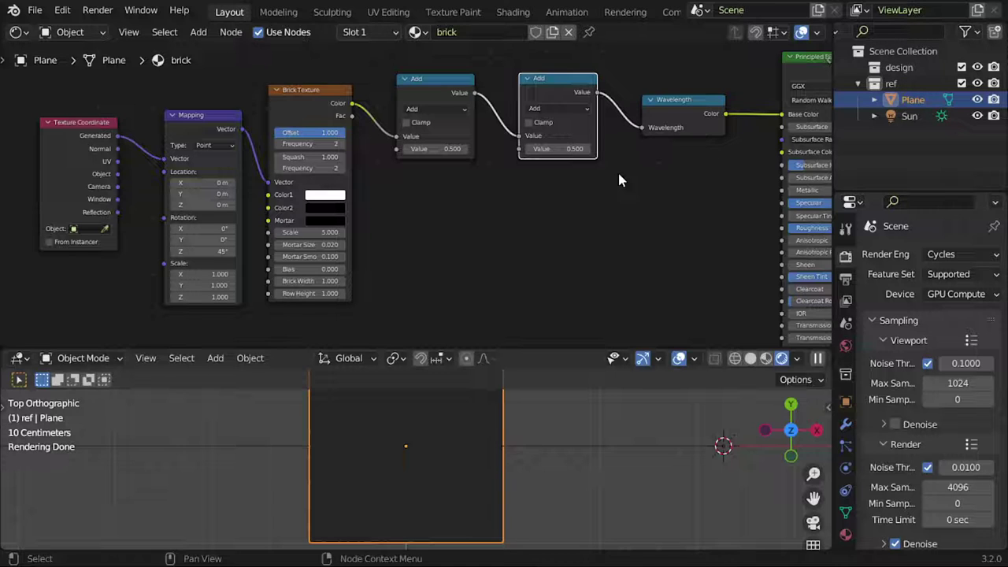
{"action": "left_click", "coordinate": [555, 149]}
{"action": "type", "text": "4"}
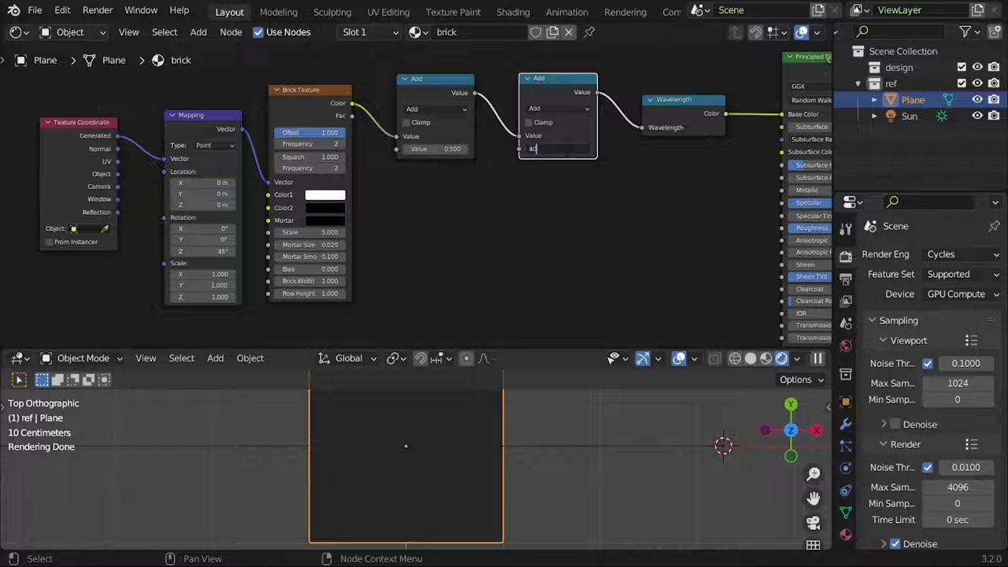
Step: Set the second Math node to Add 400 and make the first Multiply by 300
{"action": "type", "text": "0"}
{"action": "key", "text": "Return"}
{"action": "left_click", "coordinate": [453, 150]}
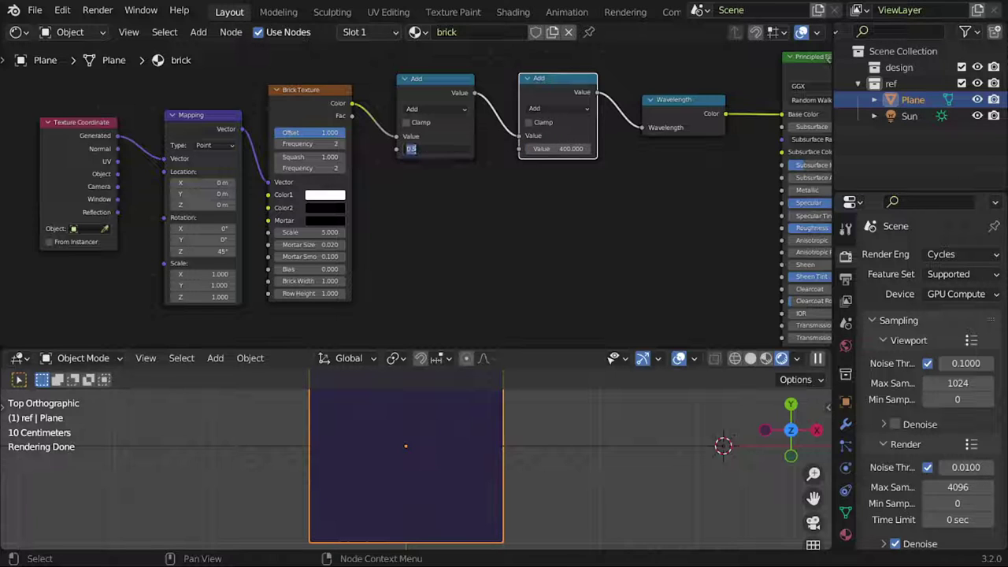
{"action": "type", "text": "300"}
{"action": "key", "text": "Return"}
{"action": "left_click", "coordinate": [437, 109]}
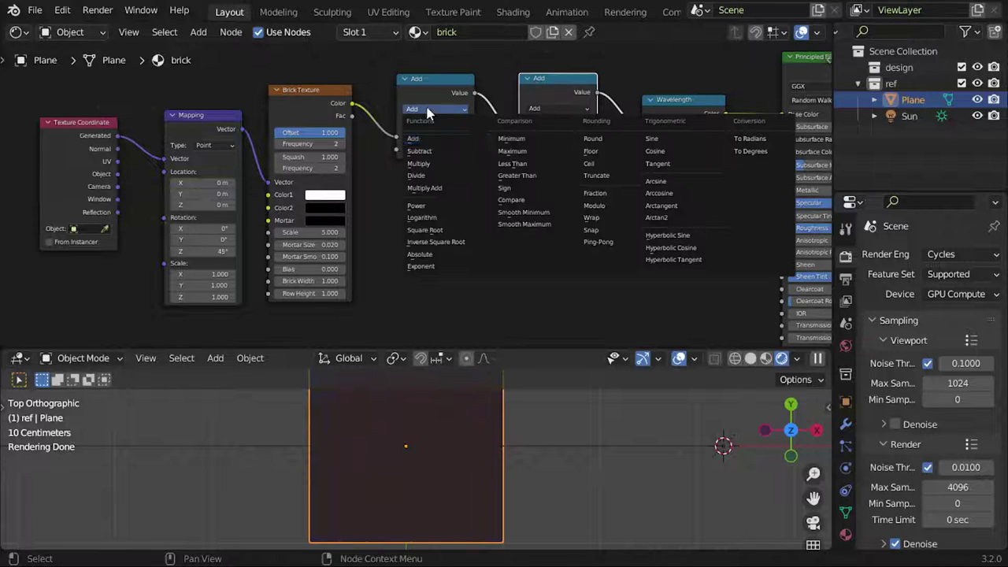
{"action": "left_click", "coordinate": [431, 158]}
Step: Preview the raw Brick Texture on the plane, then return to the Wavelength rainbow preview
{"action": "middle_click_drag", "start_coordinate": [519, 270], "coordinate": [486, 447], "text": "ctrl"}
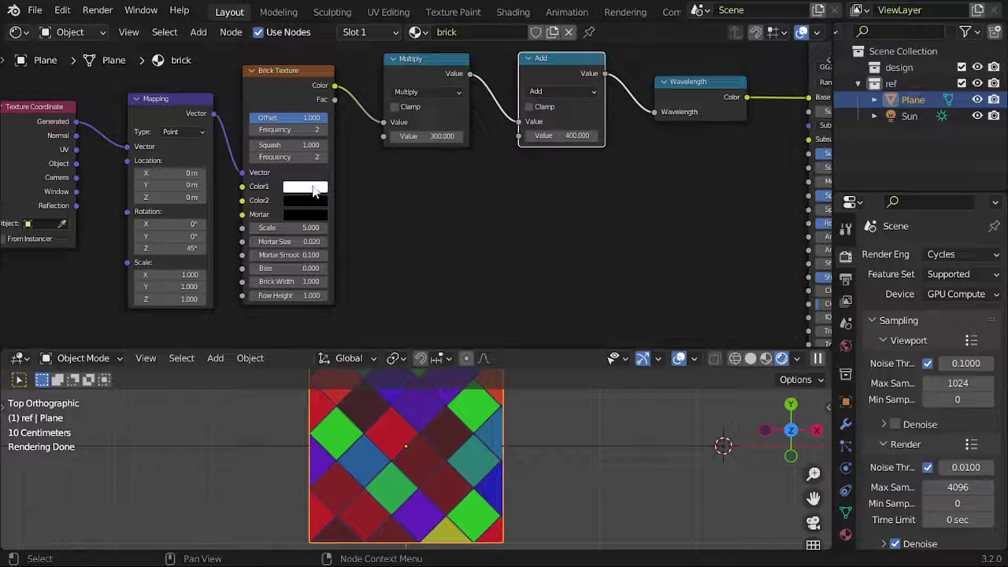
{"action": "left_click", "coordinate": [297, 78], "text": "ctrl+shift"}
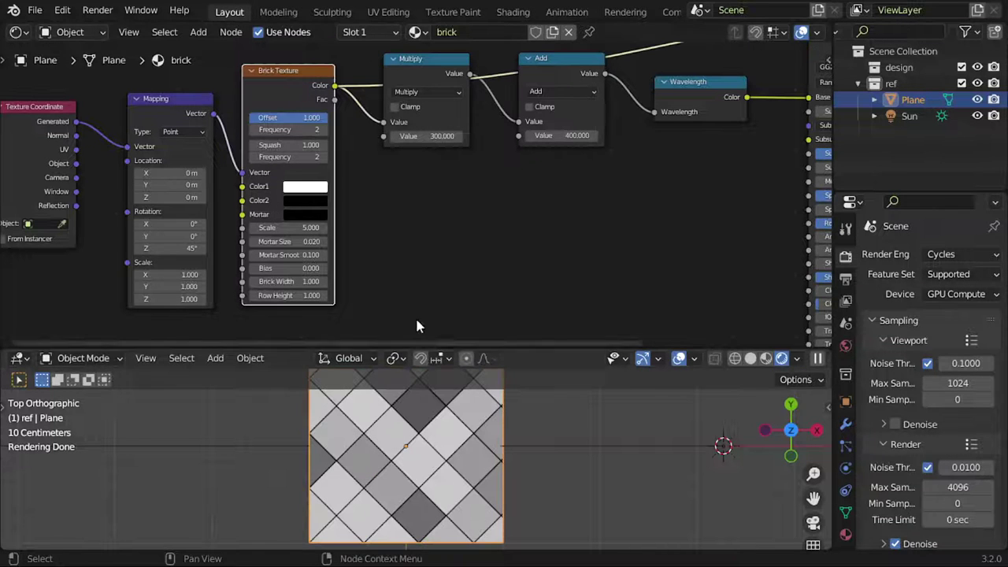
{"action": "left_click", "coordinate": [697, 82], "text": "ctrl+shift"}
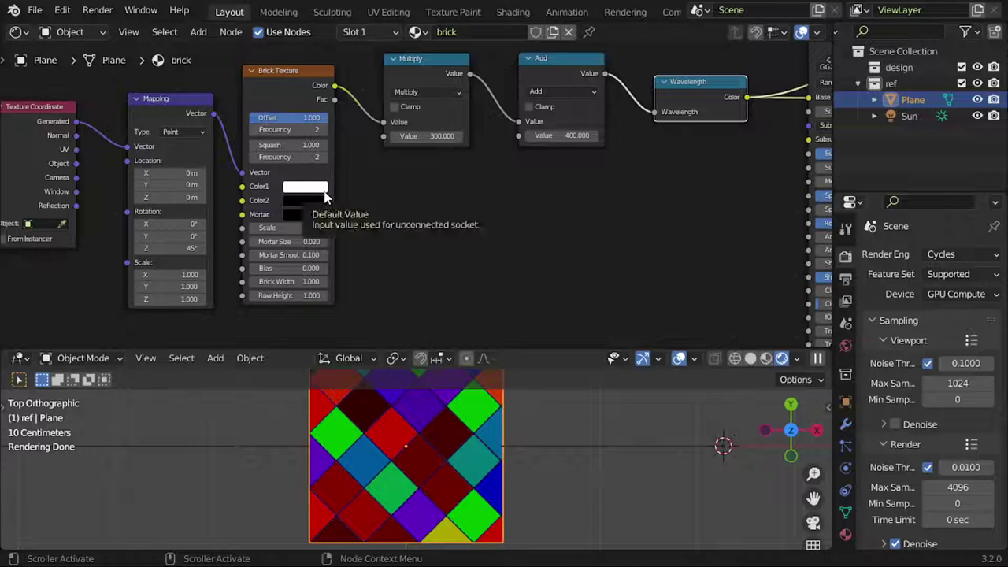
{"action": "left_click_drag", "start_coordinate": [443, 136], "coordinate": [441, 138]}
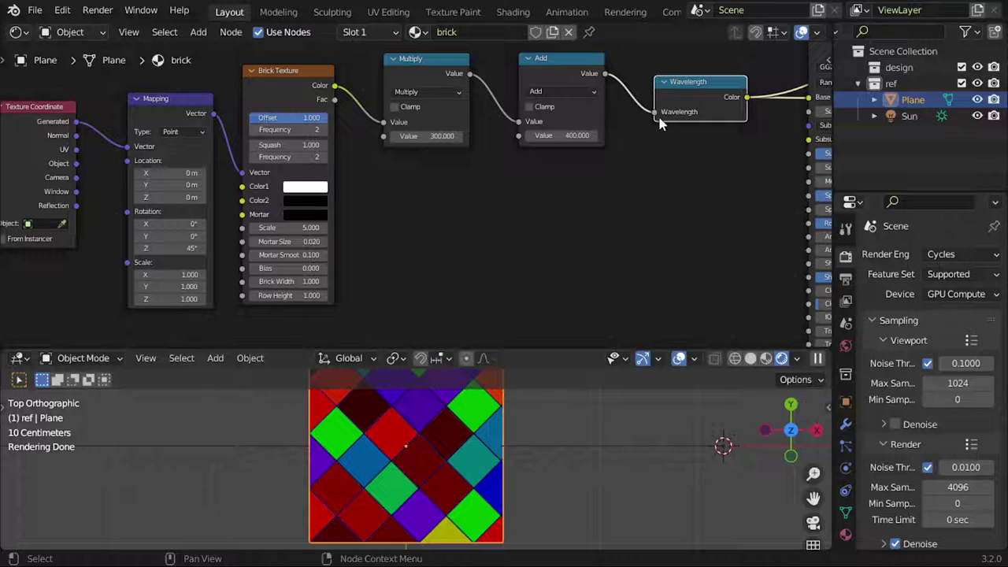
{"action": "left_click_drag", "start_coordinate": [660, 118], "coordinate": [648, 119]}
{"action": "double_click", "coordinate": [700, 111]}
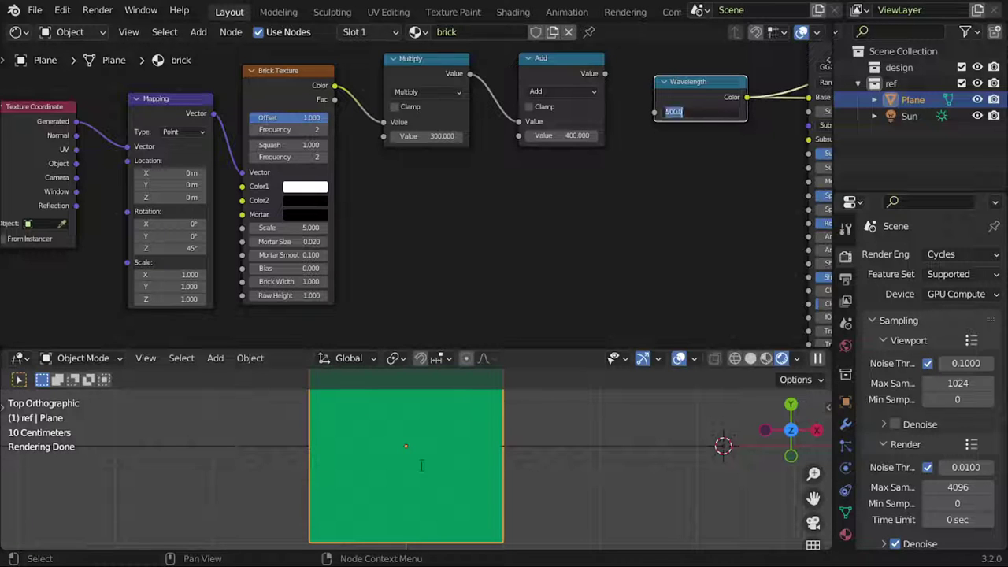
{"action": "key", "text": "Return"}
{"action": "mouse_move", "coordinate": [700, 111]}
{"action": "left_mouse_down"}
{"action": "mouse_move", "coordinate": [611, 111]}
{"action": "mouse_move", "coordinate": [839, 111]}
{"action": "left_mouse_up"}
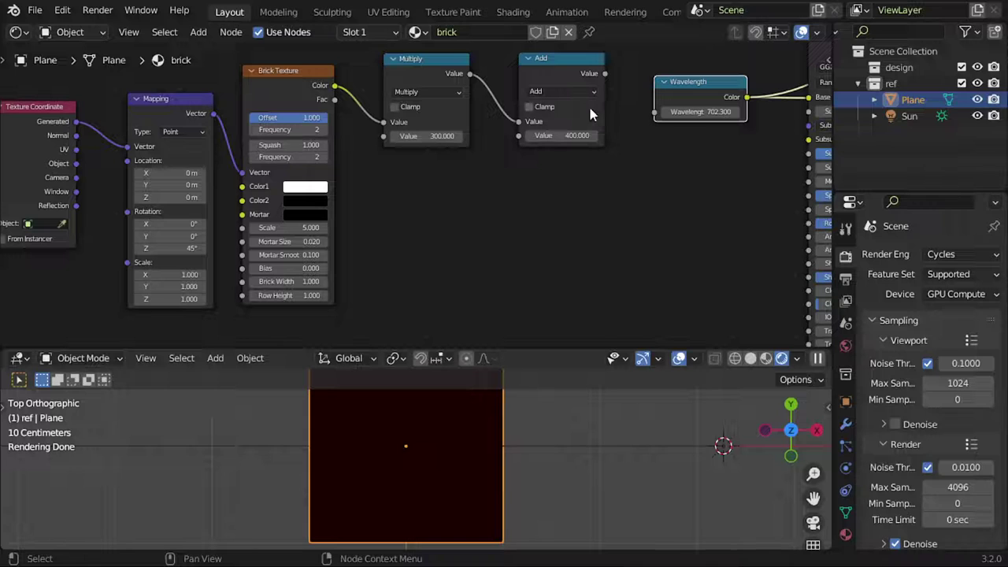
{"action": "double_click", "coordinate": [692, 112]}
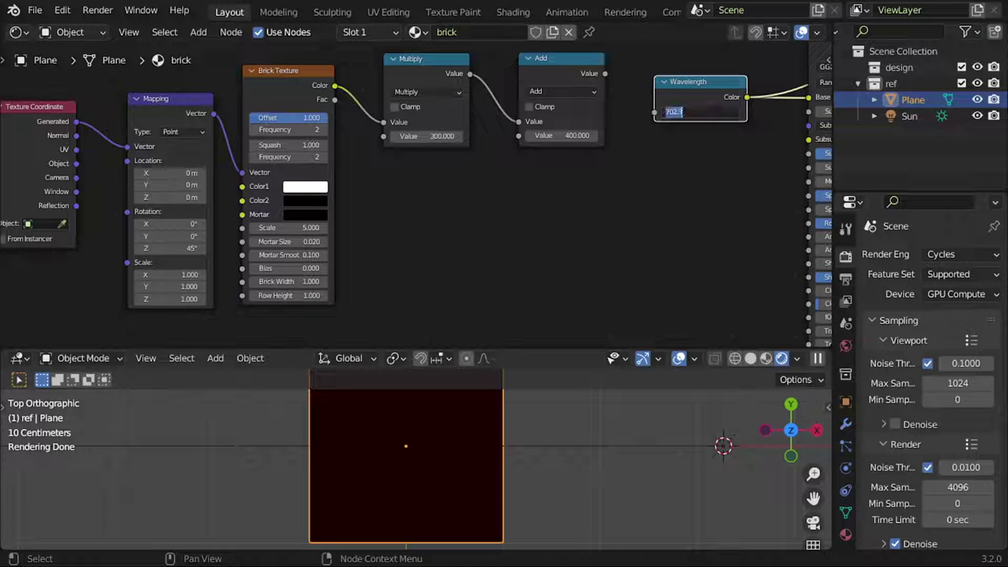
{"action": "type", "text": "700"}
{"action": "key", "text": "Return"}
{"action": "left_click", "coordinate": [691, 112]}
{"action": "type", "text": "7"}
{"action": "key", "text": "Return"}
{"action": "left_click_drag", "start_coordinate": [605, 73], "coordinate": [655, 111]}
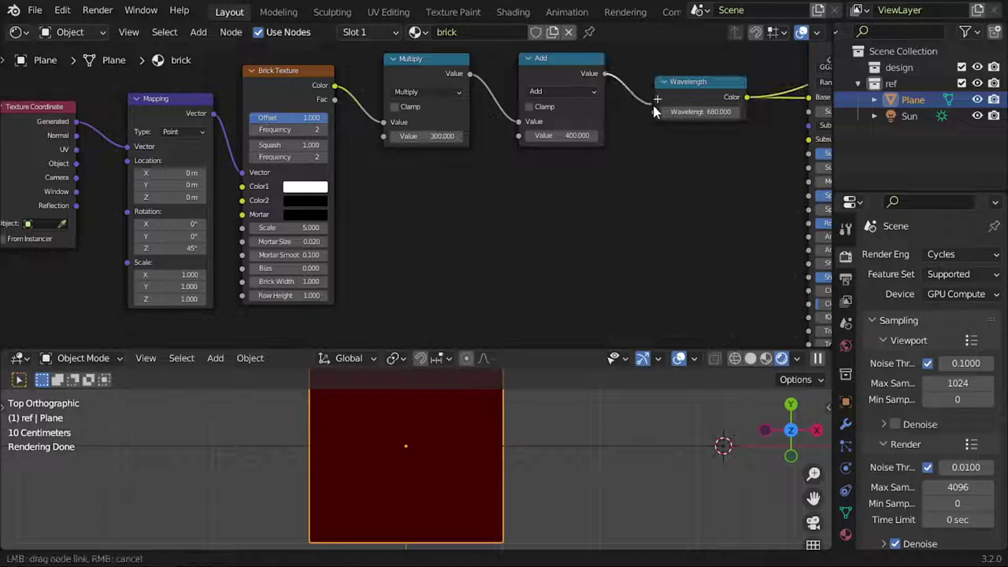
Step: Duplicate the brick plane and place the copy to the right along the X axis
{"action": "scroll", "coordinate": [528, 189], "scroll_direction": "down", "scroll_amount": 1}
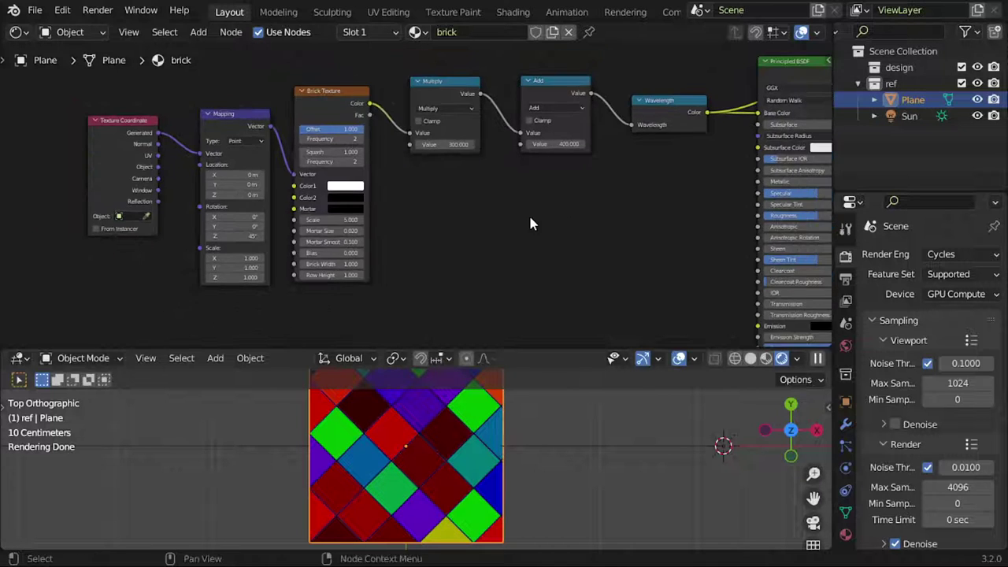
{"action": "scroll", "coordinate": [433, 408], "scroll_direction": "down", "scroll_amount": 4}
{"action": "scroll", "coordinate": [453, 445], "scroll_direction": "up", "scroll_amount": 1}
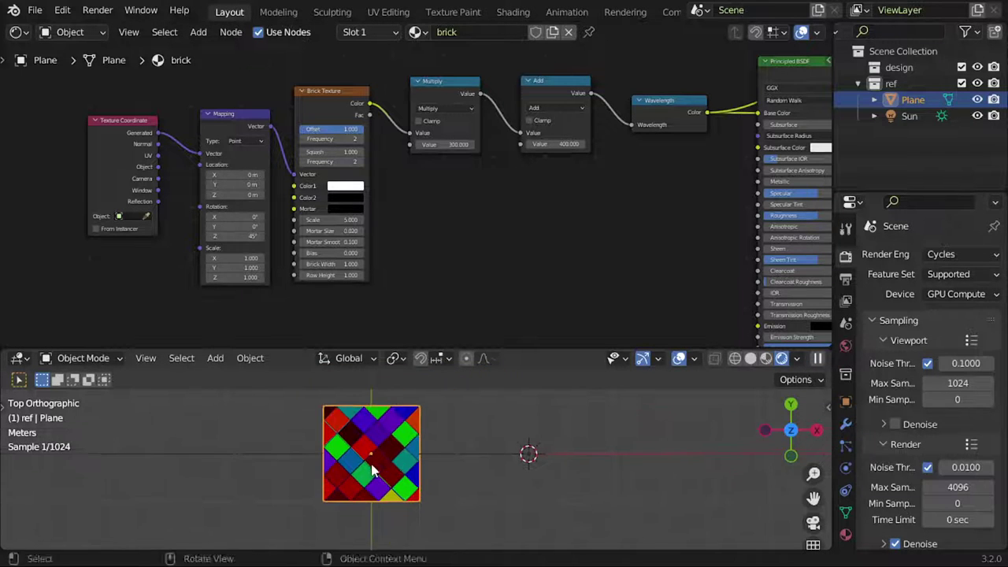
{"action": "key", "text": "shift+d"}
{"action": "key", "text": "x"}
{"action": "left_click", "coordinate": [556, 447]}
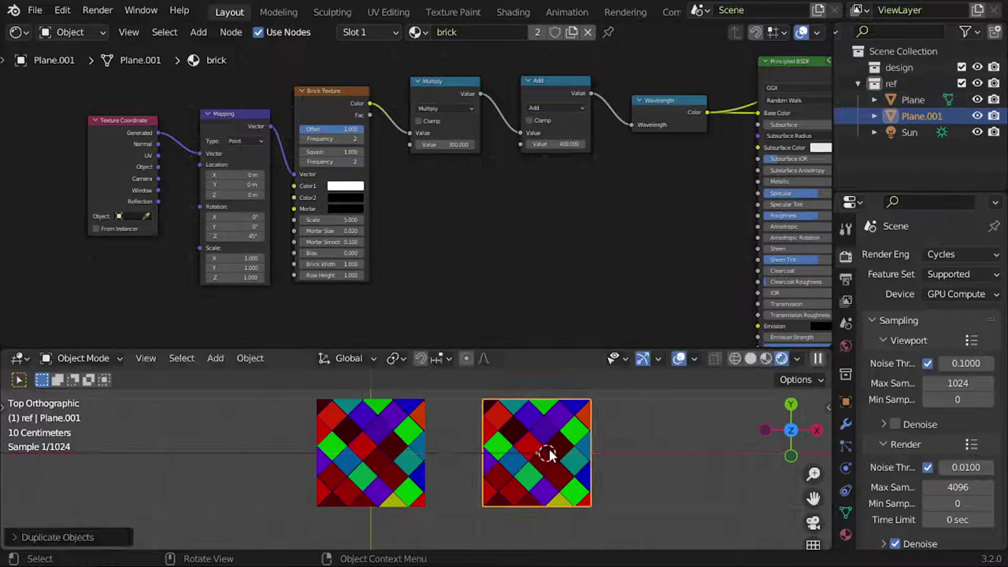
{"action": "key", "text": "BackSpace"}
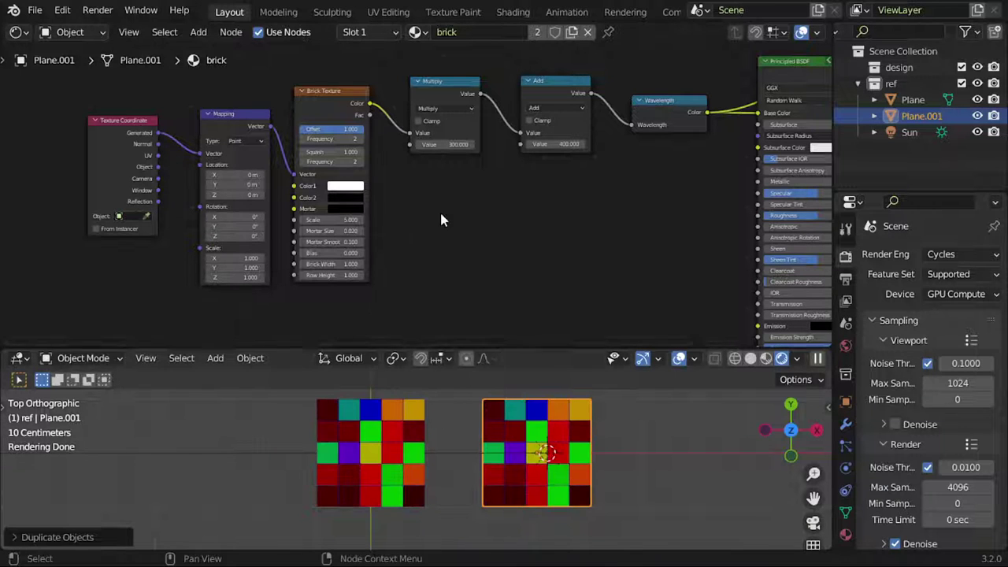
{"action": "key", "text": "ctrl+z"}
Step: Make the copy's material single-user as brick.001 and select only Plane.001
{"action": "left_click", "coordinate": [536, 34]}
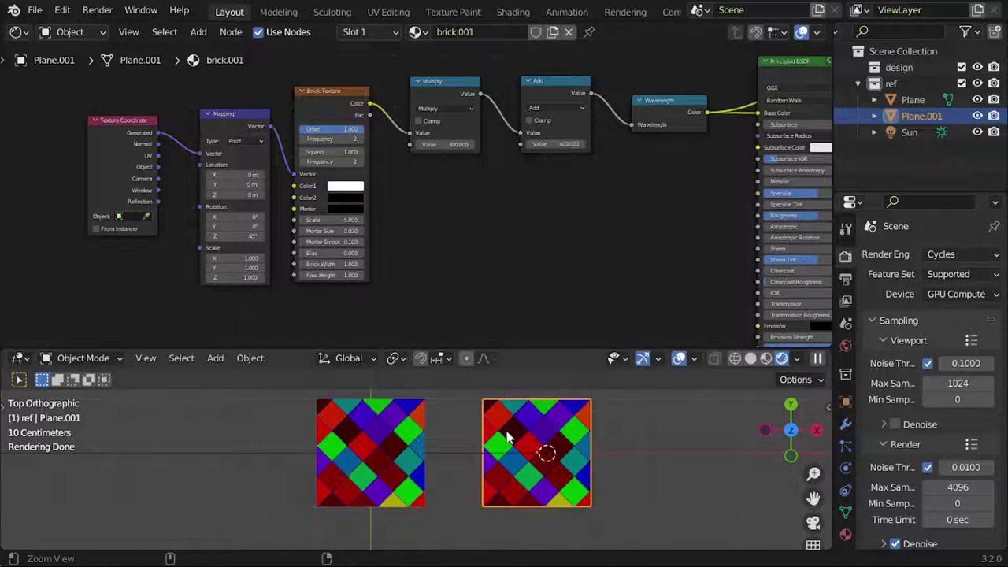
{"action": "scroll", "coordinate": [578, 543], "scroll_direction": "up", "scroll_amount": 10}
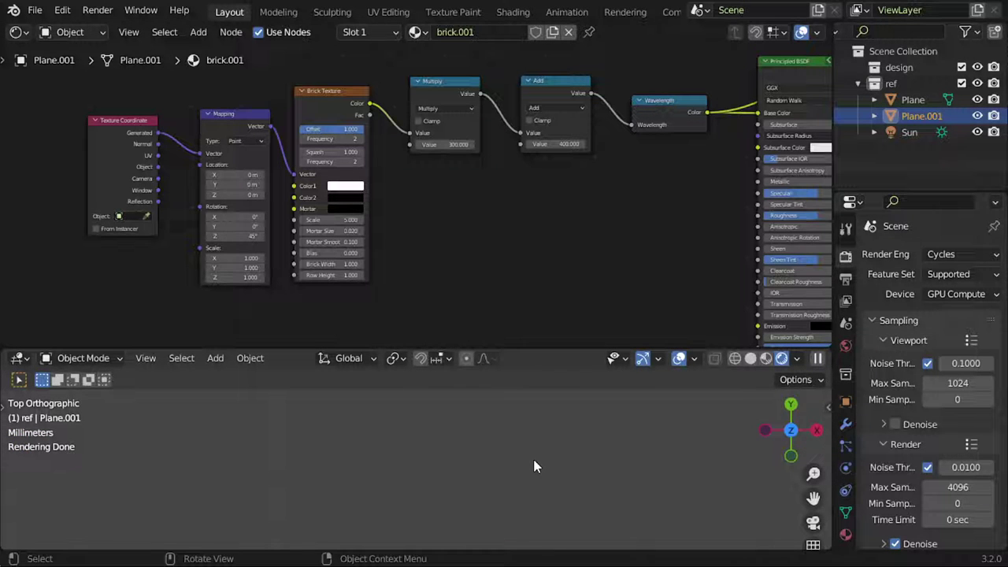
{"action": "scroll", "coordinate": [534, 467], "scroll_direction": "down", "scroll_amount": 6}
{"action": "scroll", "coordinate": [512, 449], "scroll_direction": "up", "scroll_amount": 3}
{"action": "scroll", "coordinate": [497, 434], "scroll_direction": "up", "scroll_amount": 2}
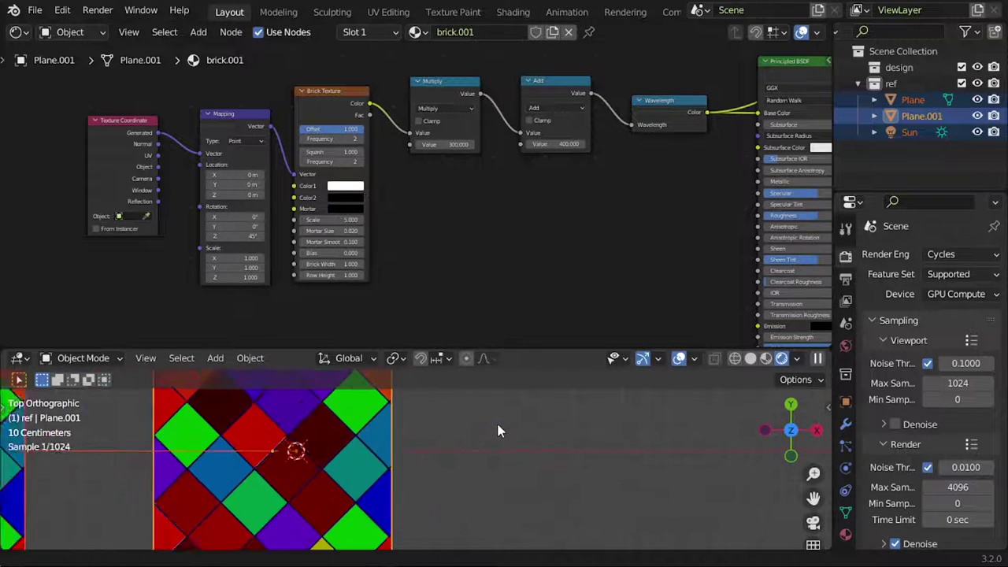
{"action": "scroll", "coordinate": [482, 432], "scroll_direction": "up", "scroll_amount": 2}
{"action": "middle_click_drag", "start_coordinate": [481, 426], "coordinate": [538, 425], "text": "shift"}
{"action": "left_click", "coordinate": [445, 487]}
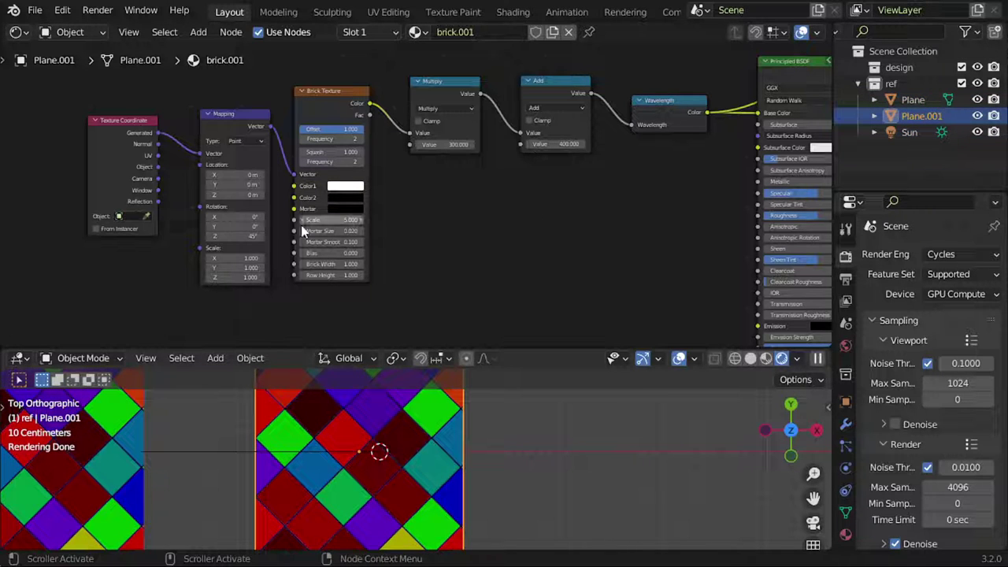
Step: In the Mapping node, set Rotation Z to 0° and Scale X to 5
{"action": "left_click", "coordinate": [251, 236]}
{"action": "key", "text": "BackSpace"}
{"action": "key", "text": "Return"}
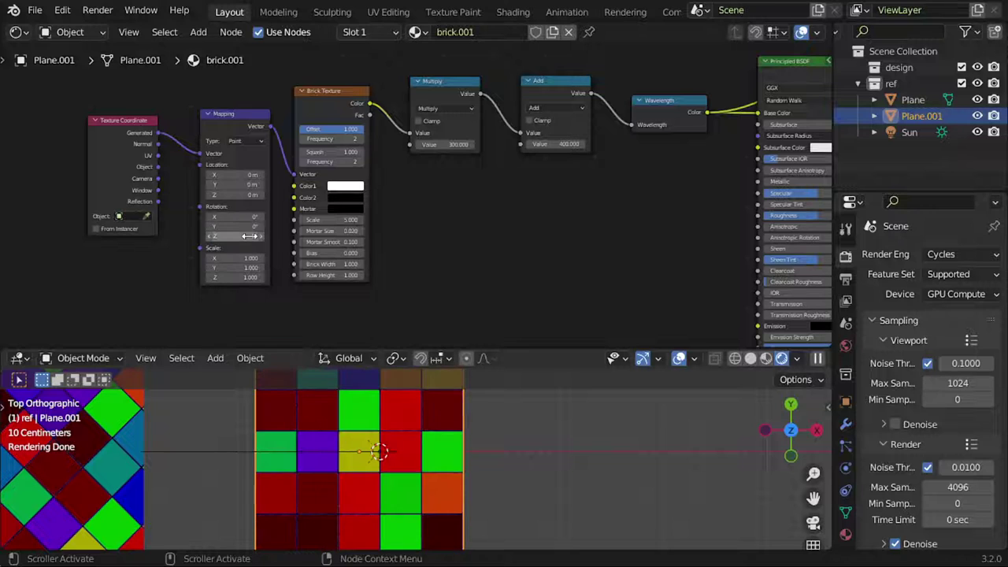
{"action": "left_click", "coordinate": [243, 259]}
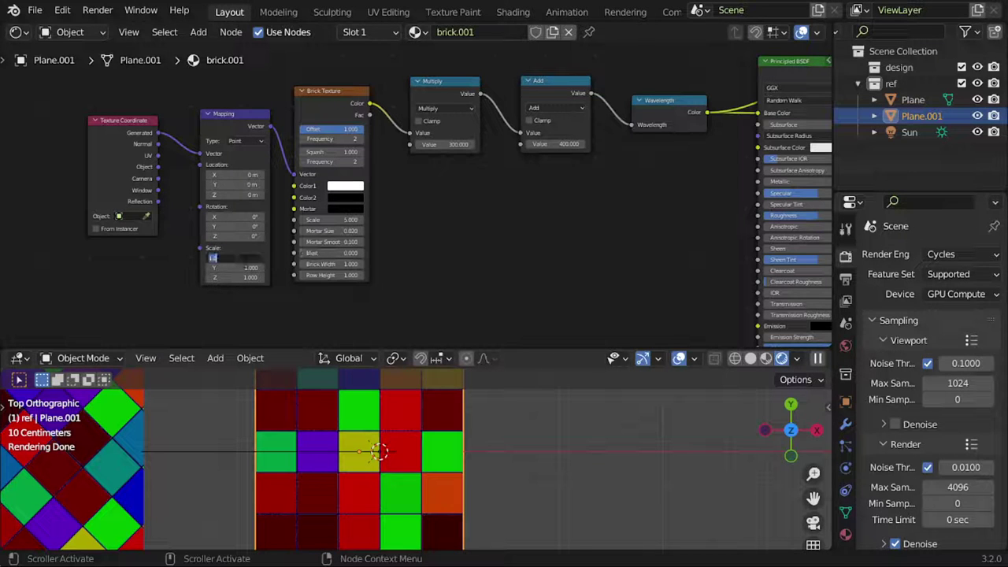
{"action": "key", "text": "Return"}
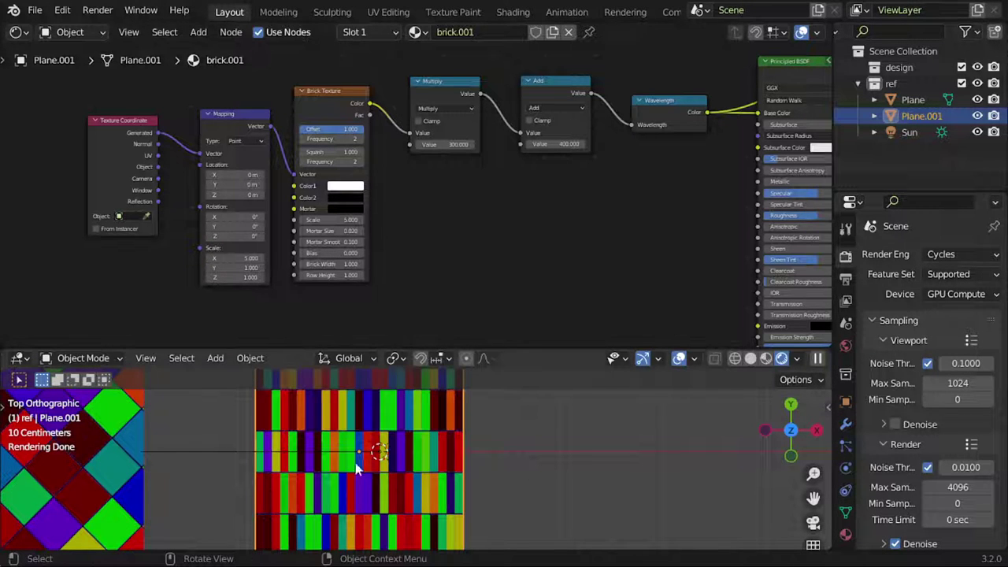
{"action": "scroll", "coordinate": [425, 473], "scroll_direction": "down", "scroll_amount": 1}
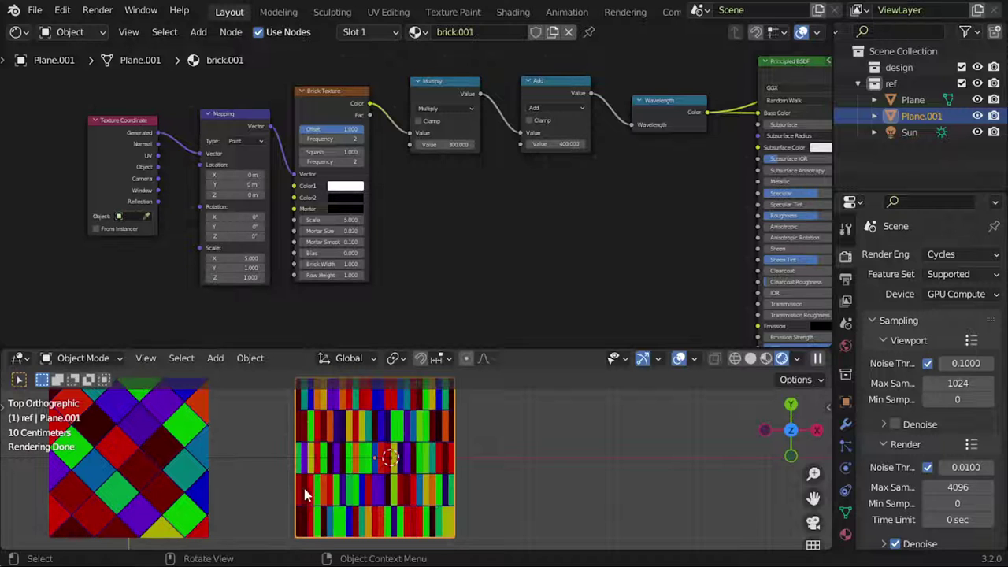
{"action": "scroll", "coordinate": [466, 453], "scroll_direction": "up", "scroll_amount": 1}
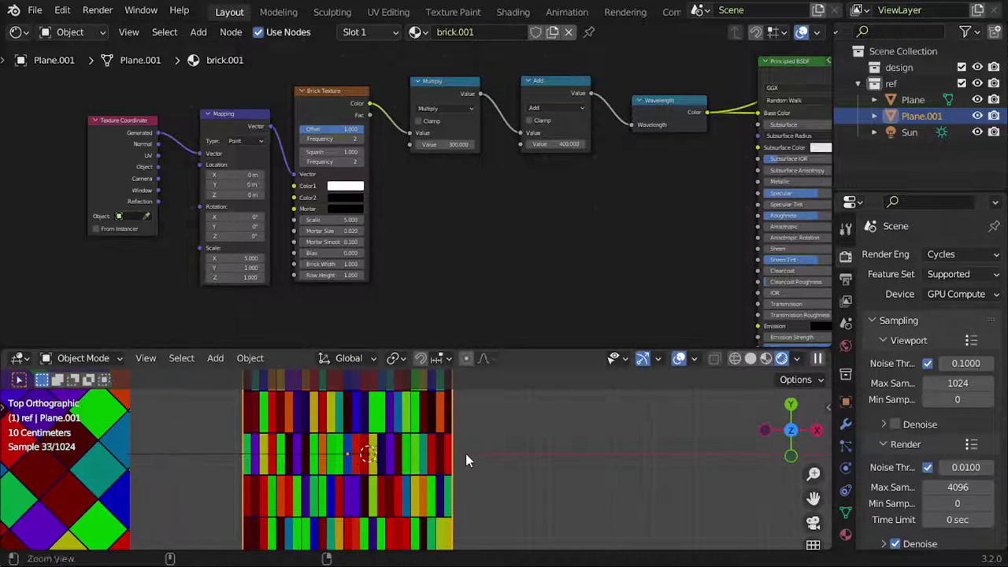
Step: Set the Multiply value to 200 and the Add value to 440
{"action": "left_click", "coordinate": [471, 147]}
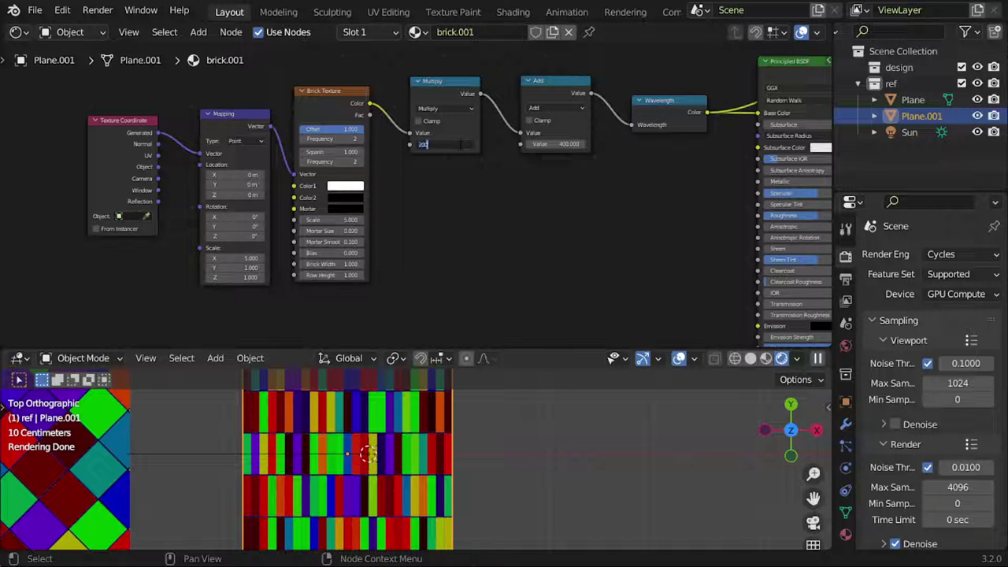
{"action": "key", "text": "Return"}
{"action": "double_click", "coordinate": [578, 144]}
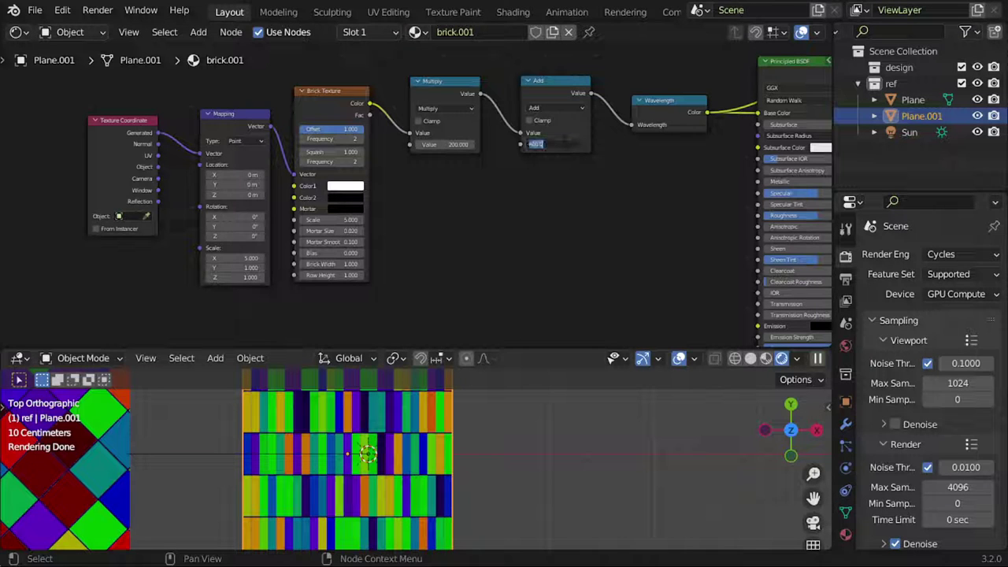
{"action": "type", "text": "350"}
{"action": "key", "text": "Return"}
{"action": "left_click", "coordinate": [565, 142]}
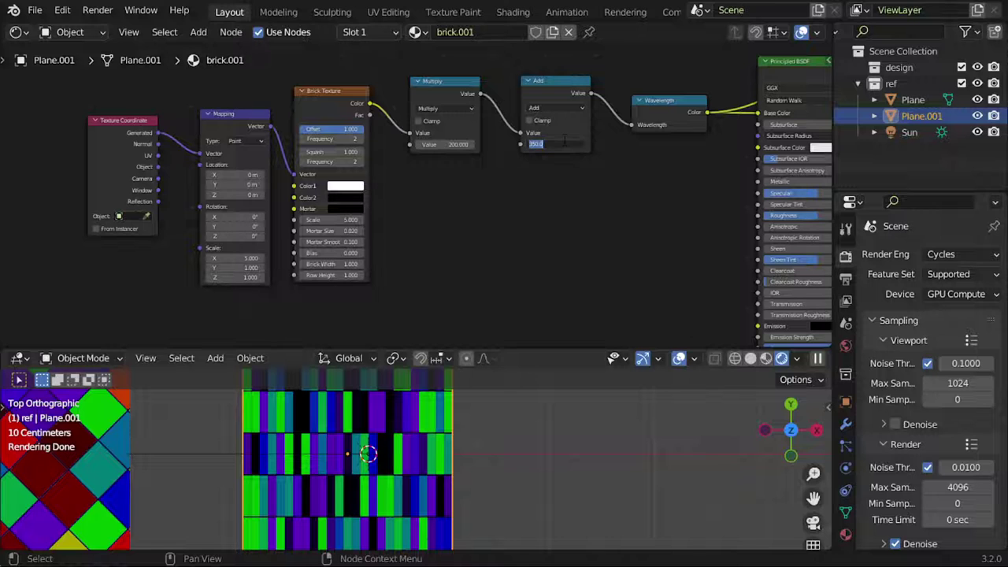
{"action": "type", "text": "0"}
{"action": "key", "text": "Return"}
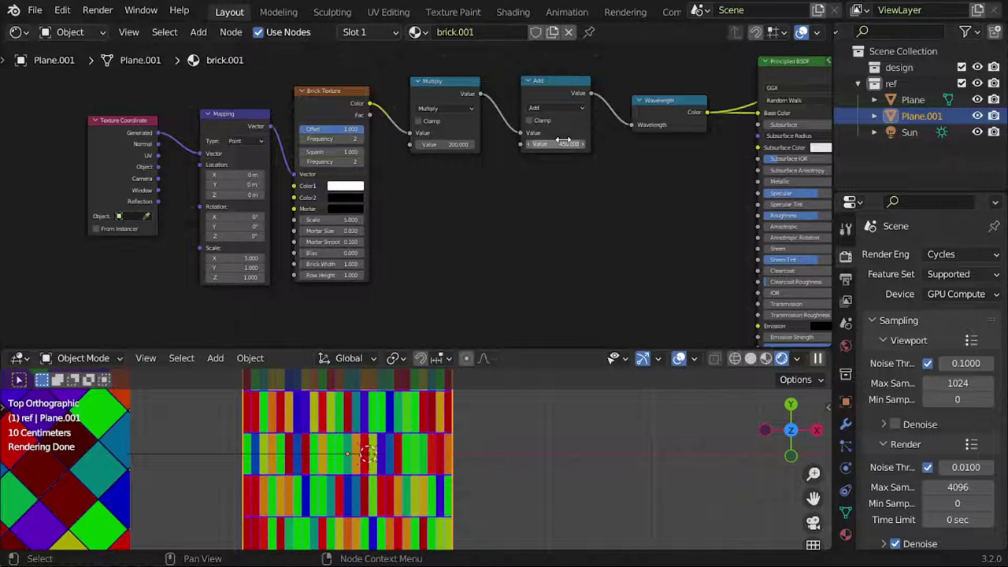
{"action": "left_click", "coordinate": [564, 140]}
{"action": "type", "text": "430"}
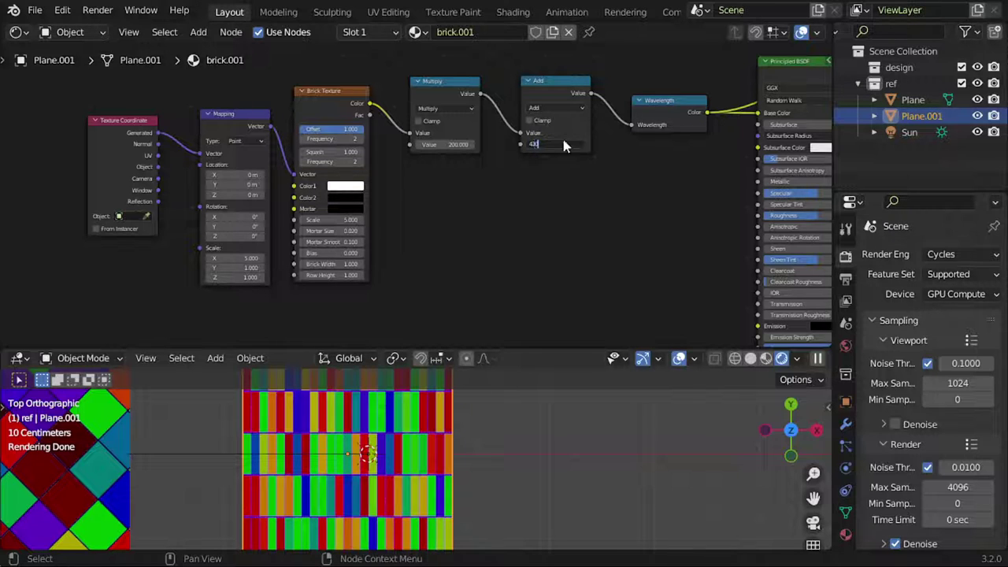
{"action": "key", "text": "Return"}
{"action": "left_click", "coordinate": [564, 140]}
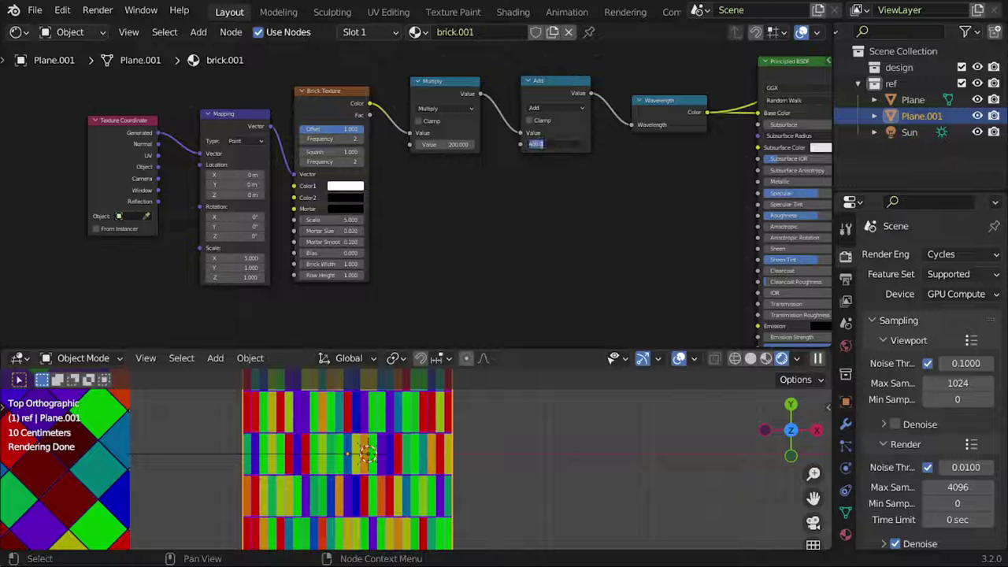
{"action": "type", "text": "400.000"}
{"action": "key", "text": "Return"}
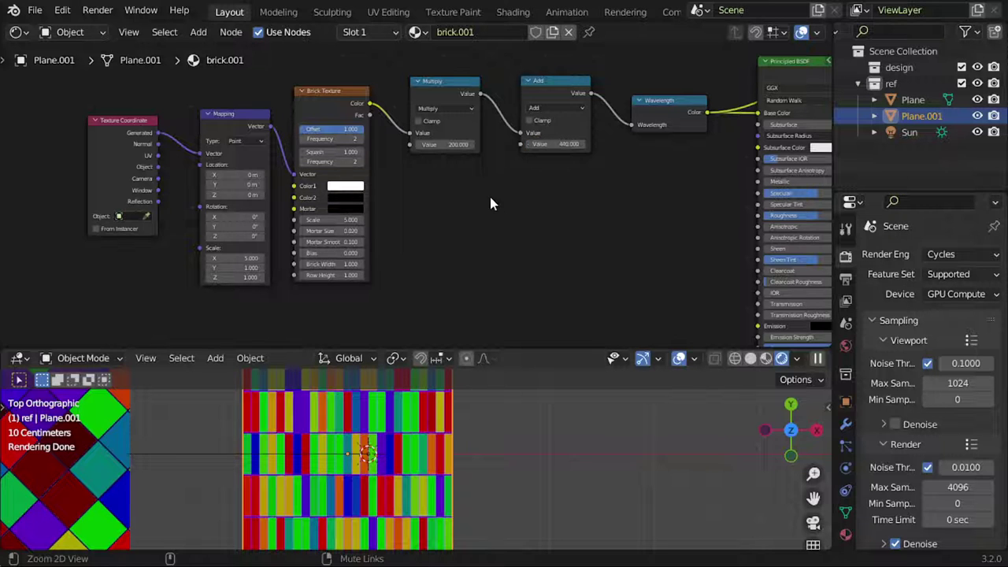
Step: Frame both striped and diamond planes in the viewport and select the Principled BSDF node
{"action": "scroll", "coordinate": [489, 194], "scroll_direction": "down", "scroll_amount": 2}
{"action": "scroll", "coordinate": [445, 456], "scroll_direction": "down", "scroll_amount": 2}
{"action": "scroll", "coordinate": [445, 455], "scroll_direction": "down", "scroll_amount": 2}
{"action": "middle_click_drag", "start_coordinate": [449, 447], "coordinate": [500, 465], "text": "shift"}
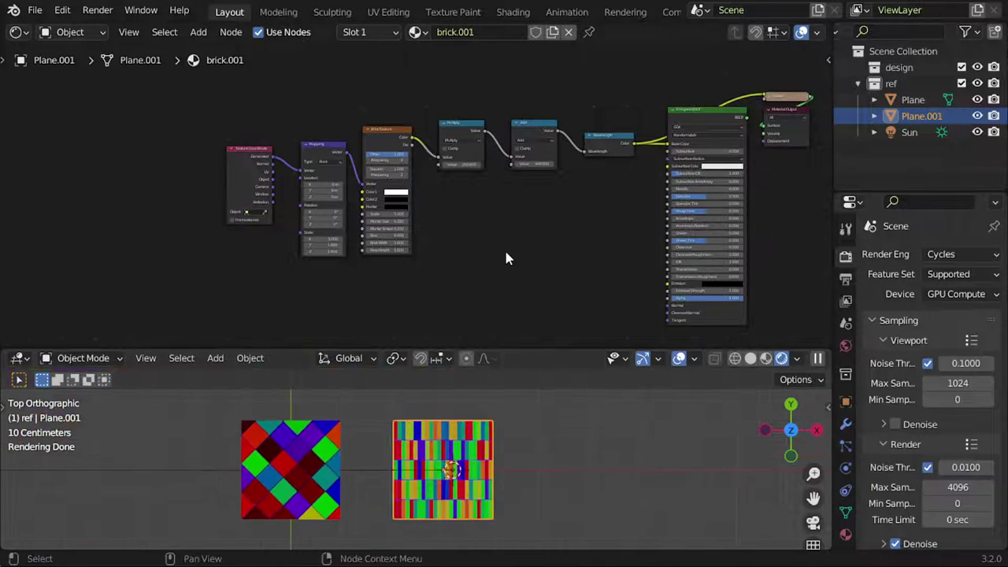
{"action": "scroll", "coordinate": [590, 223], "scroll_direction": "up", "scroll_amount": 1}
{"action": "left_click", "coordinate": [724, 104]}
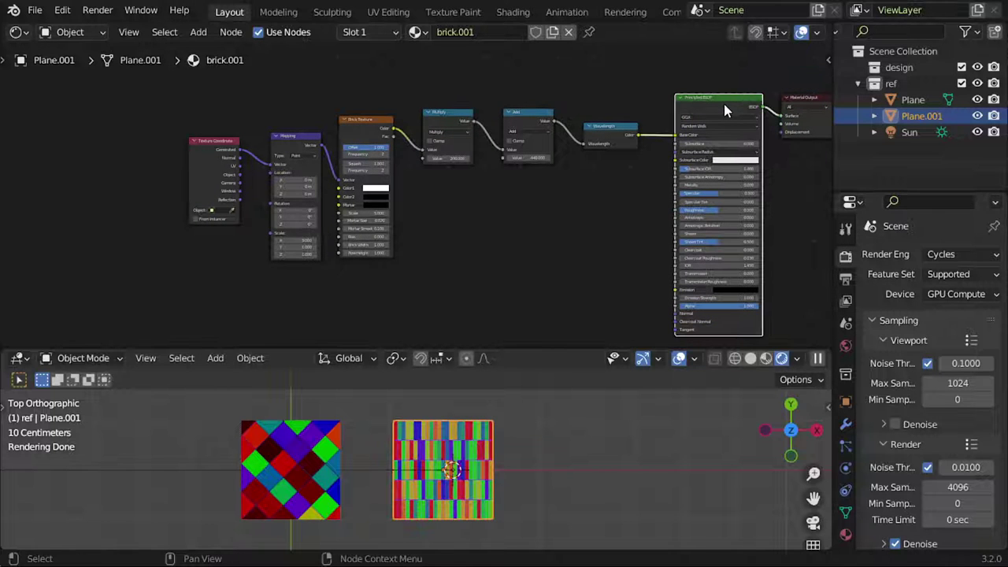
{"action": "scroll", "coordinate": [426, 451], "scroll_direction": "up", "scroll_amount": 1}
{"action": "scroll", "coordinate": [426, 451], "scroll_direction": "up", "scroll_amount": 1}
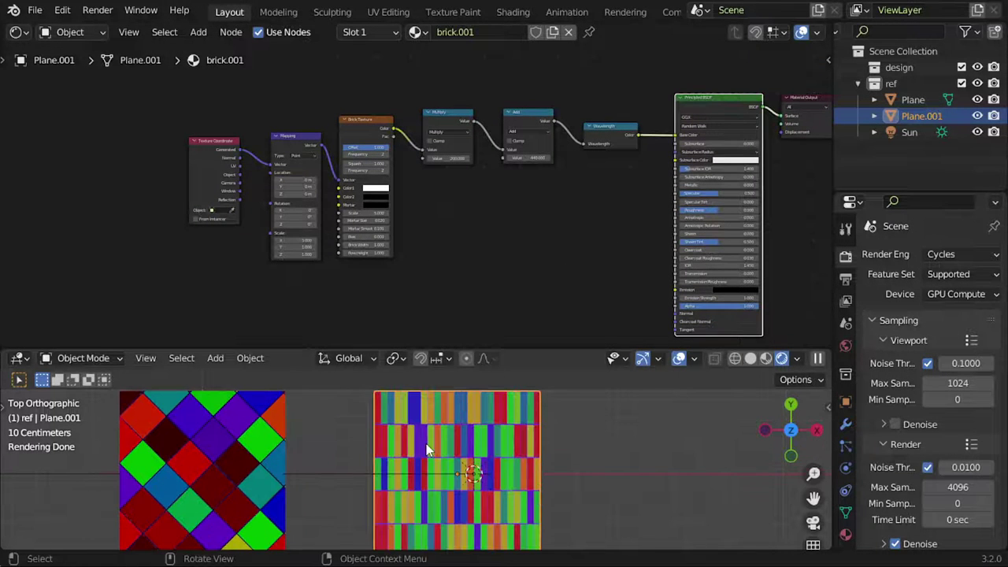